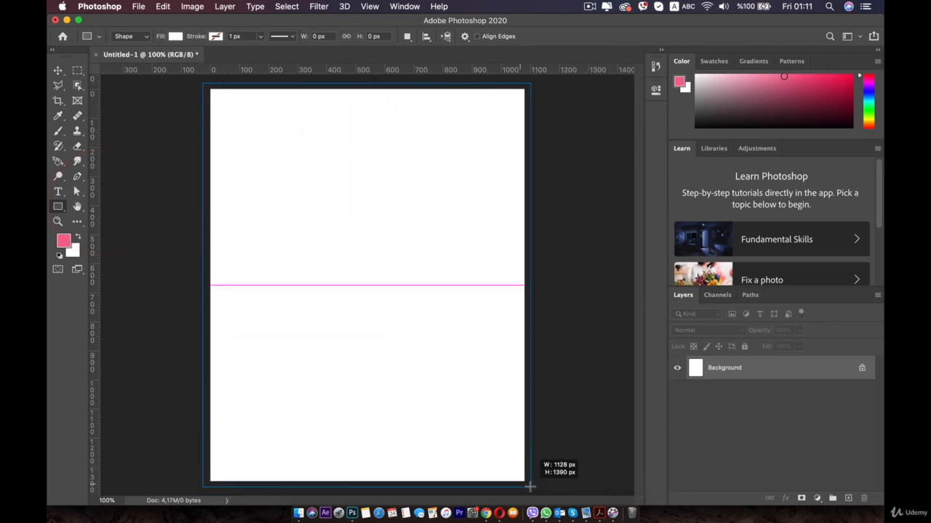
# Fill the rectangle that covers the whole canvas with light grey c1c1c1.
pyautogui.click(490, 159)
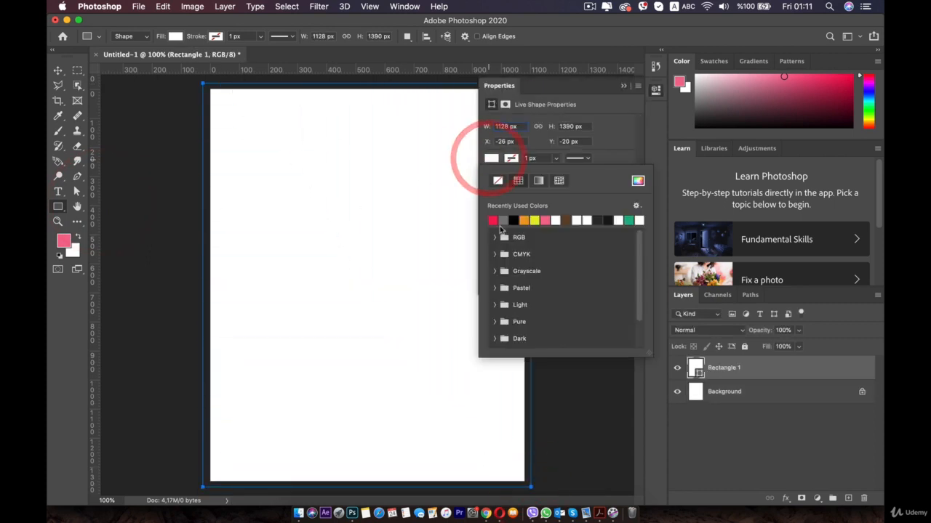
pyautogui.click(495, 155)
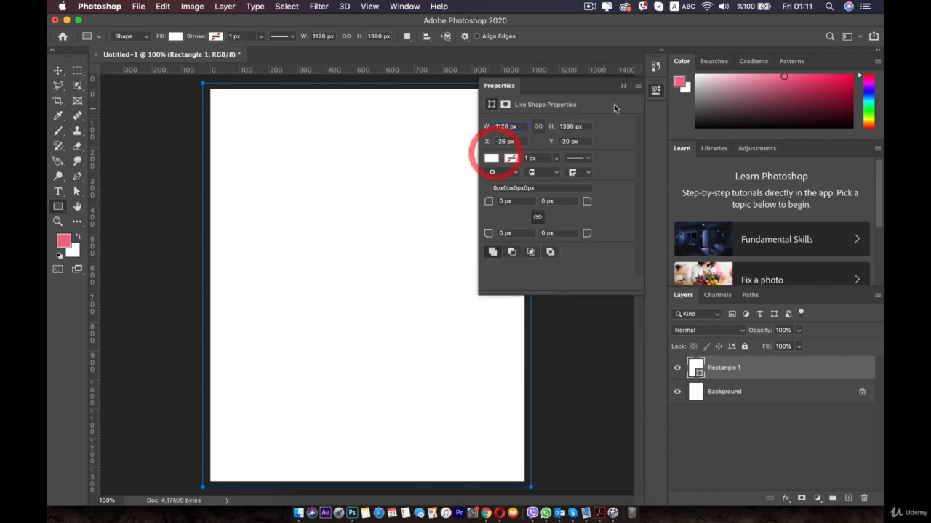
pyautogui.click(655, 89)
pyautogui.click(175, 37)
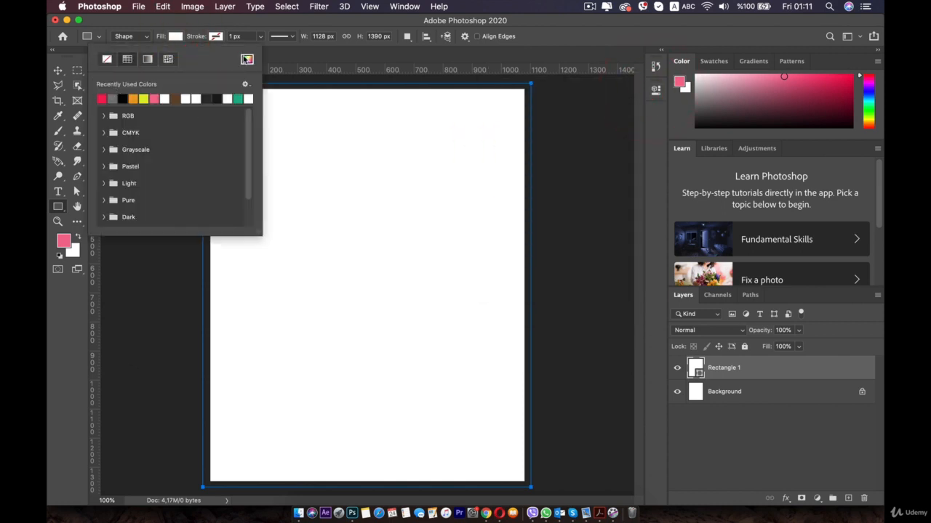
pyautogui.click(247, 59)
pyautogui.click(713, 203)
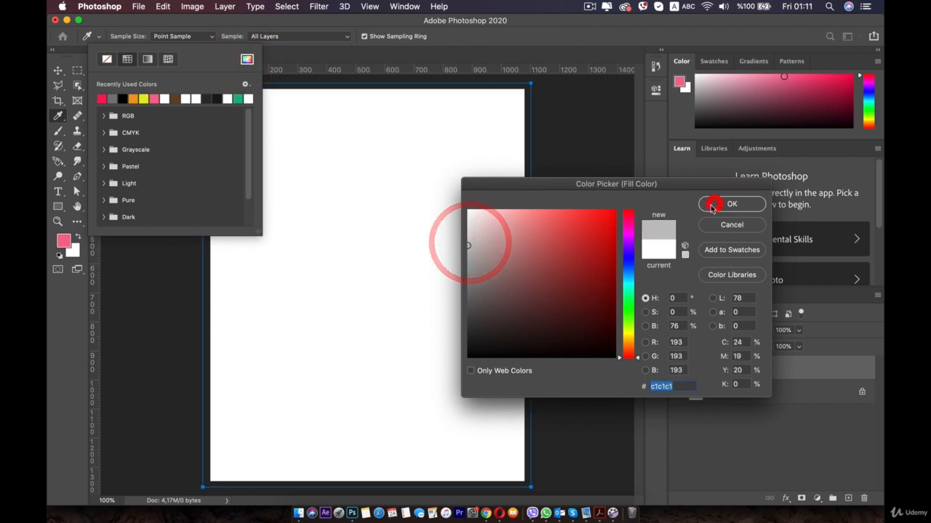
pyautogui.click(179, 36)
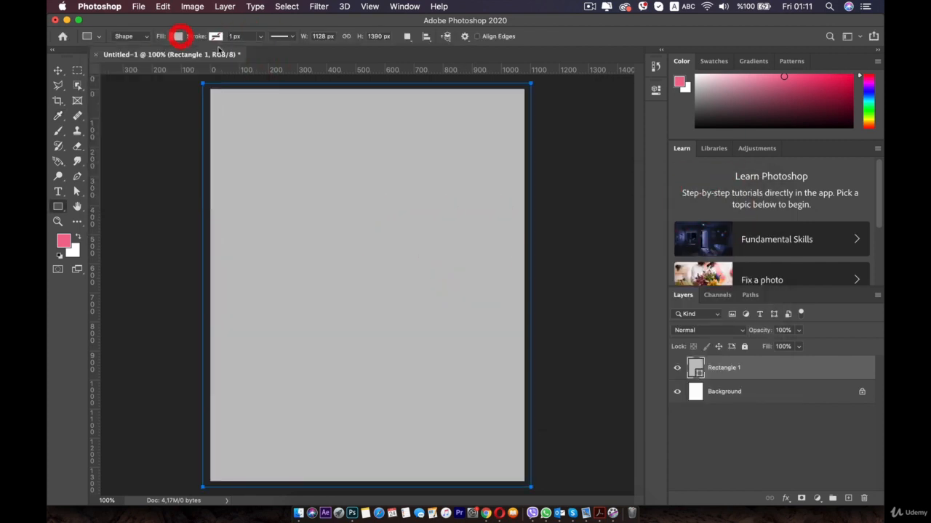
# Rename the grey rectangle's layer to BG and lock the layer completely.
pyautogui.doubleClick(724, 368)
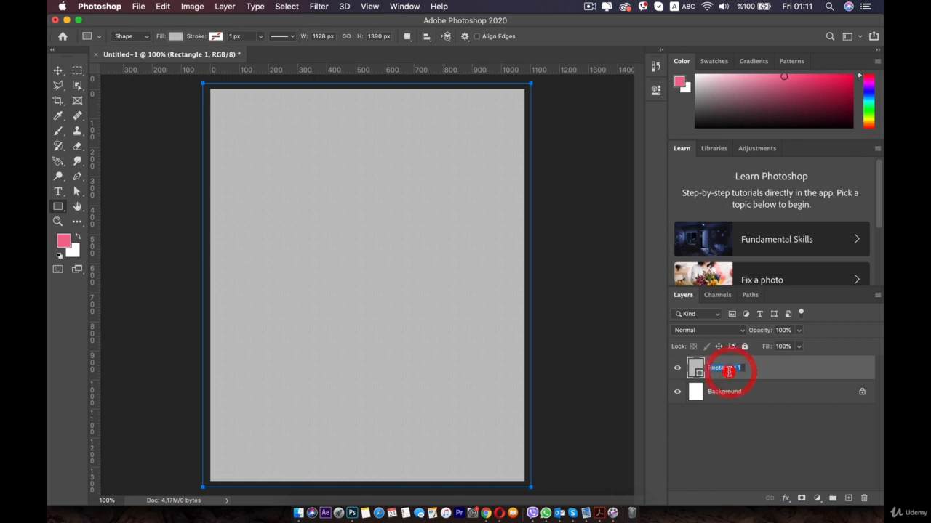
pyautogui.write('BG')
pyautogui.press('Return')
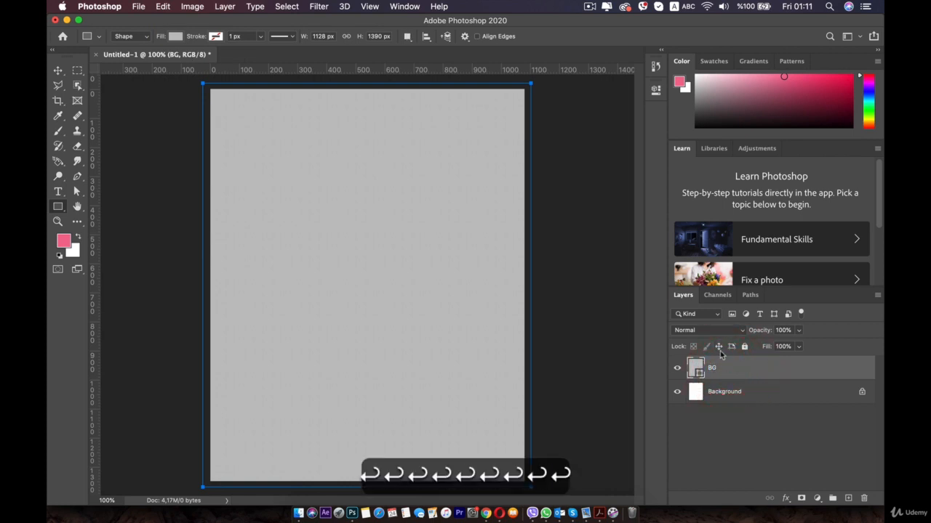
pyautogui.click(743, 347)
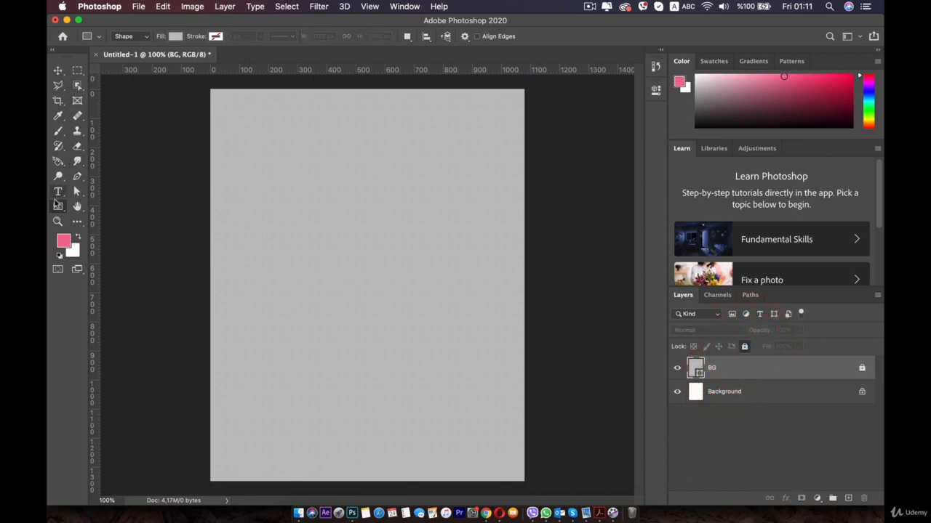
# Draw a rectangle about 540 × 436 px above the canvas centre and fill it with the recently used pinkish red.
pyautogui.rightClick(59, 208)
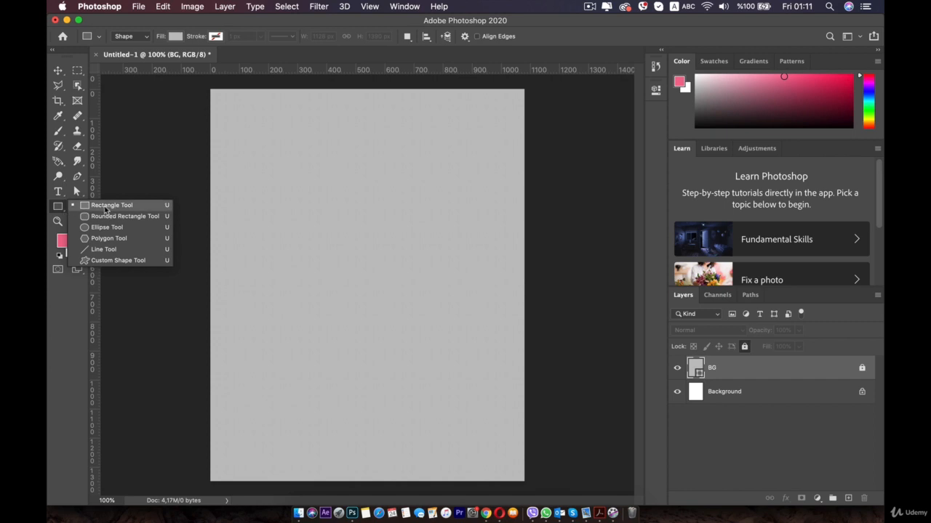
pyautogui.click(106, 206)
pyautogui.moveTo(262, 186); pyautogui.dragTo(420, 312)
pyautogui.click(175, 35)
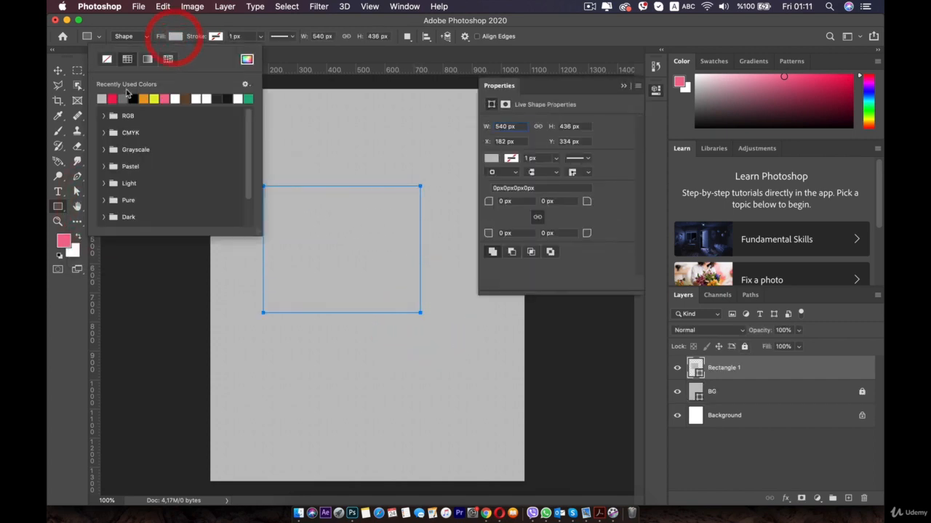
pyautogui.click(113, 99)
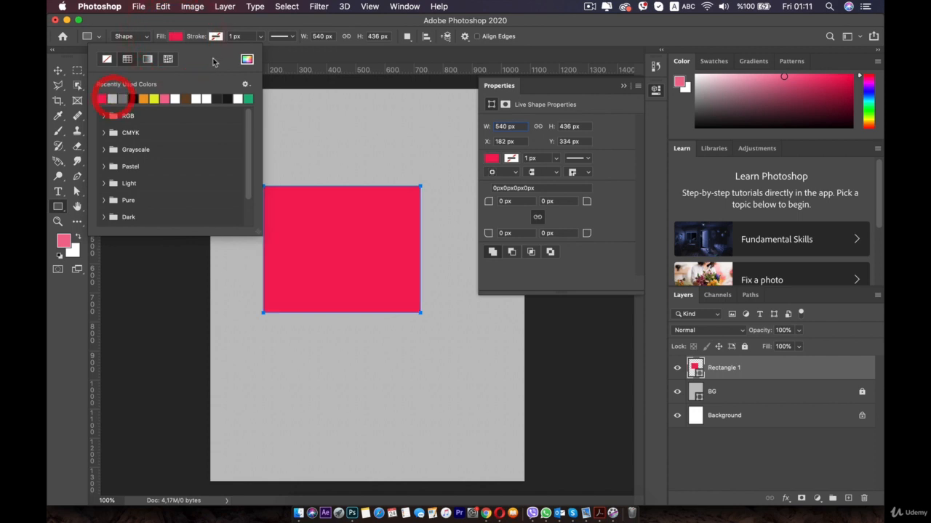
pyautogui.click(173, 37)
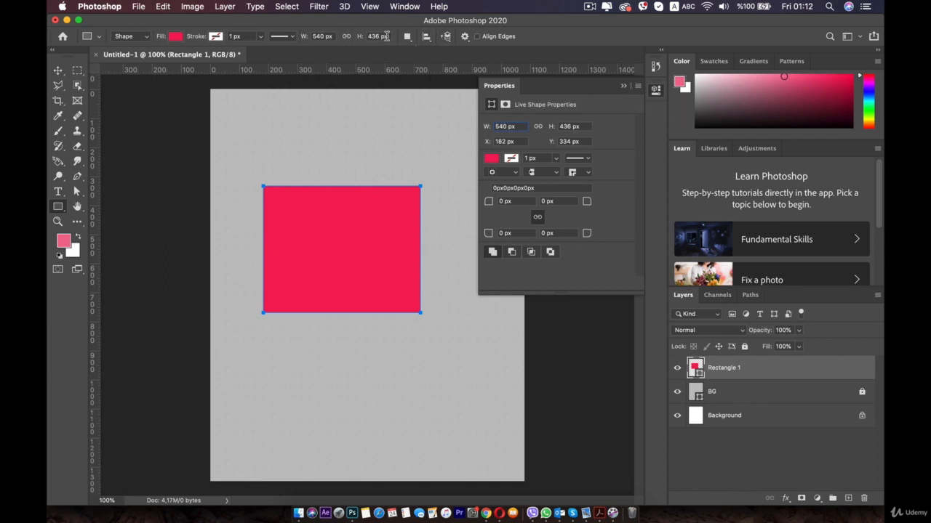
# Try no fill, solid colour and gradient fills on the red rectangle, including the pale blue-to-lavender gradient.
pyautogui.click(487, 158)
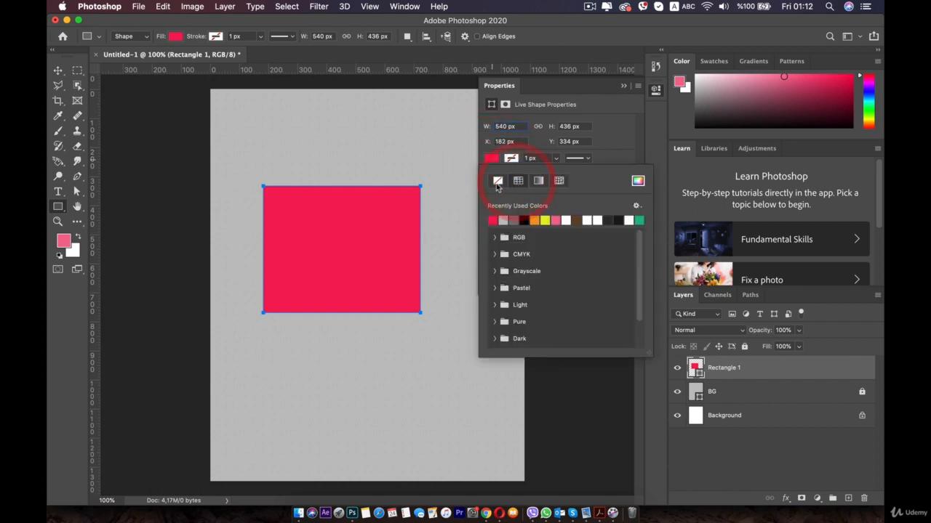
pyautogui.click(497, 181)
pyautogui.click(518, 180)
pyautogui.click(538, 180)
pyautogui.click(533, 219)
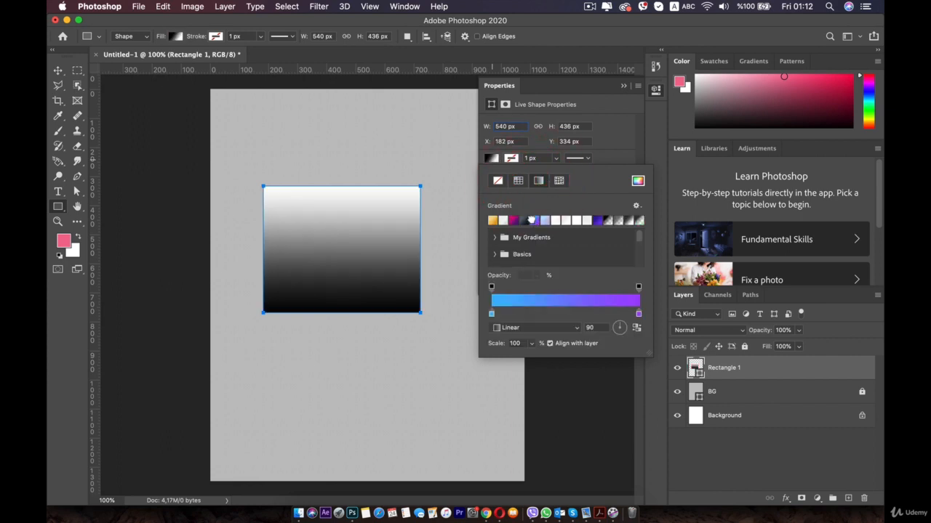
pyautogui.click(547, 220)
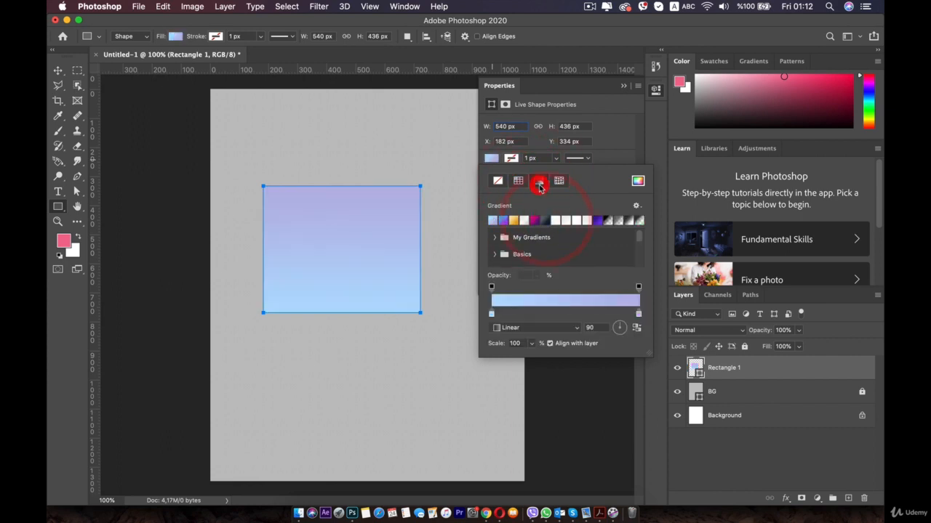
# Try several pattern fills on the rectangle, including the black squares and a plain near-white pattern.
pyautogui.click(558, 180)
pyautogui.click(575, 237)
pyautogui.click(572, 287)
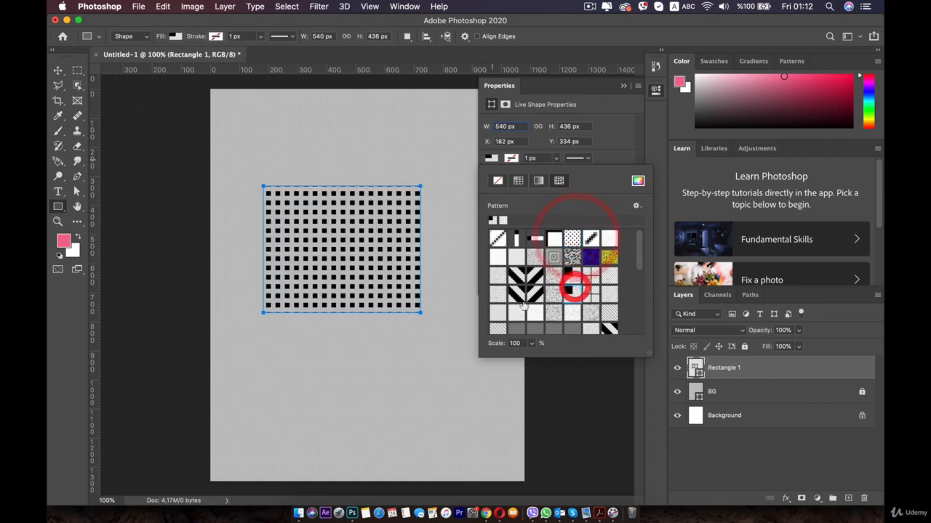
pyautogui.click(521, 298)
pyautogui.click(609, 258)
pyautogui.click(610, 238)
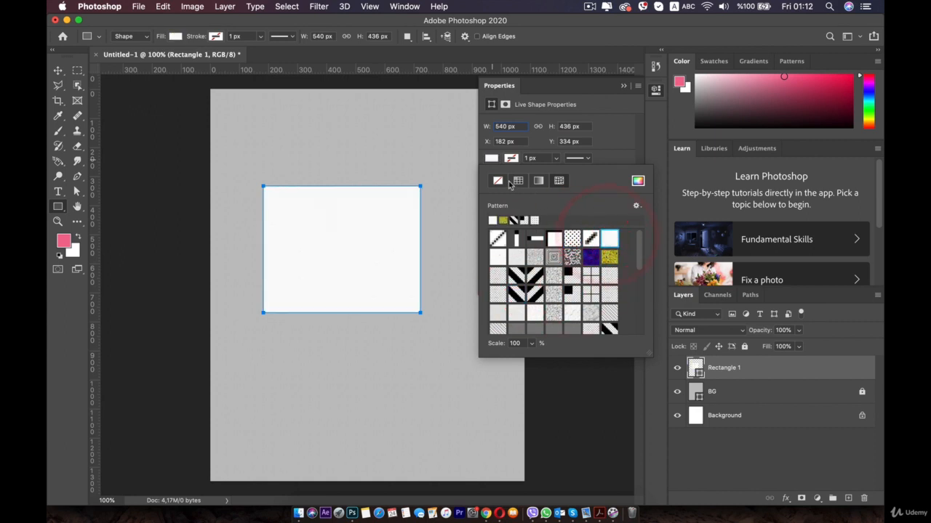
# Set the rectangle's fill back to the solid pinkish red from the recently used colours.
pyautogui.click(517, 180)
pyautogui.click(493, 219)
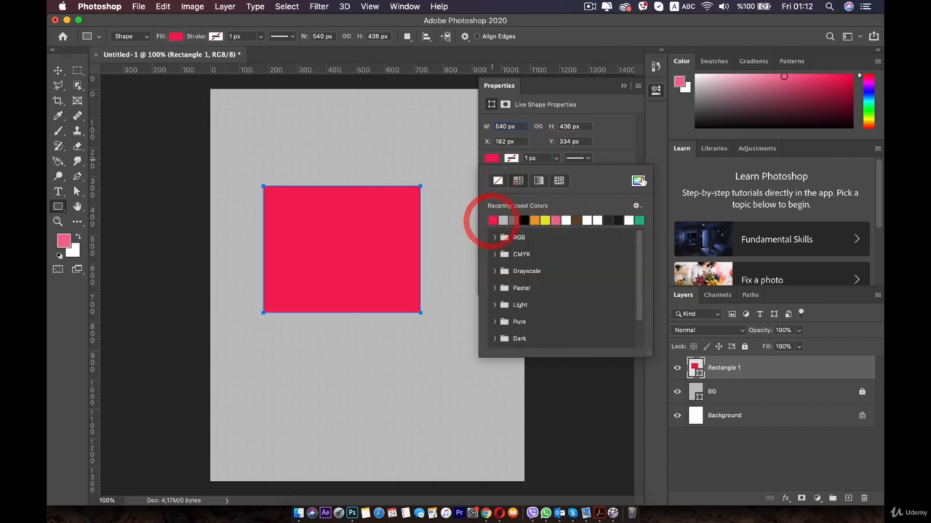
pyautogui.click(626, 158)
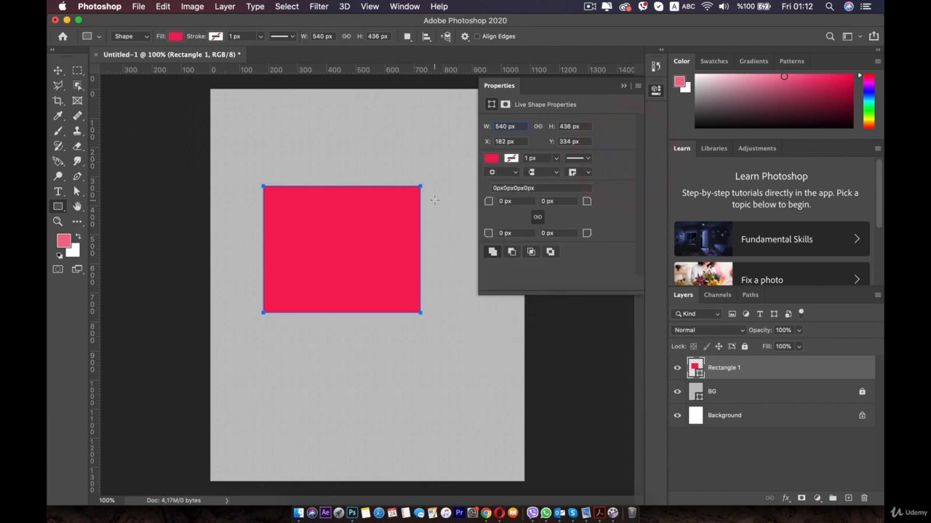
# Try the subtract and intersect path operations on the red rectangle, then return it to combine.
pyautogui.click(512, 252)
pyautogui.click(493, 252)
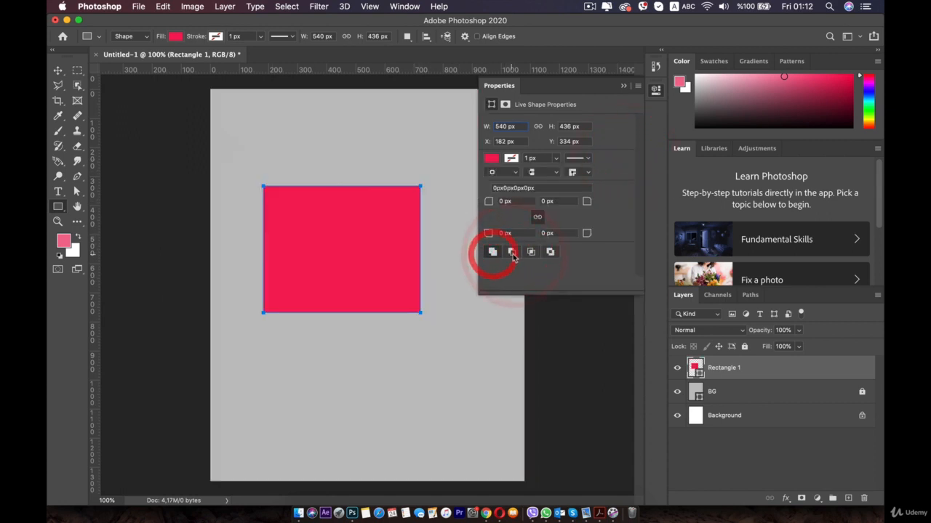
pyautogui.click(512, 252)
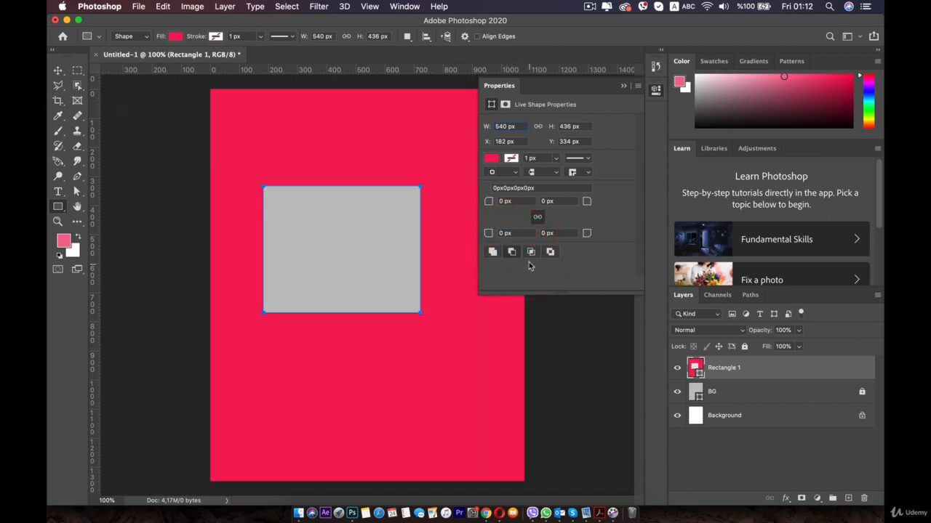
pyautogui.click(530, 253)
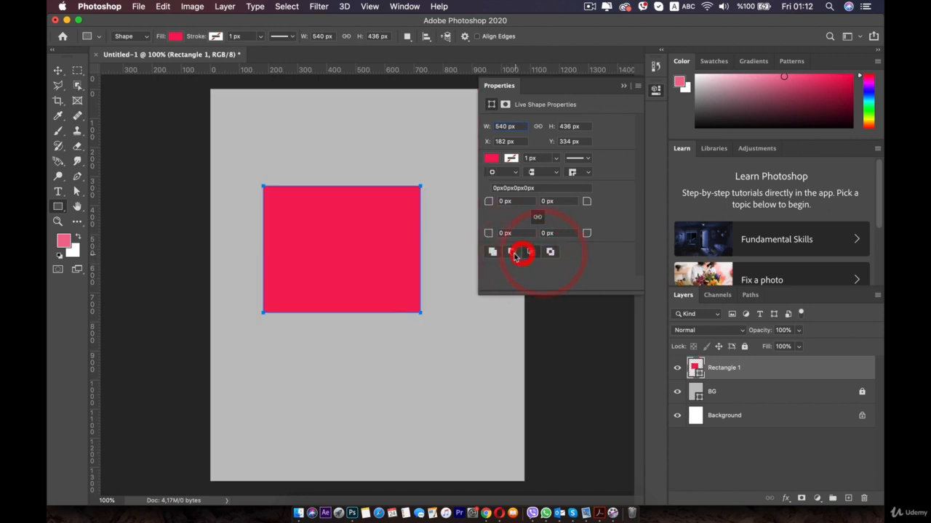
pyautogui.click(512, 252)
pyautogui.click(493, 252)
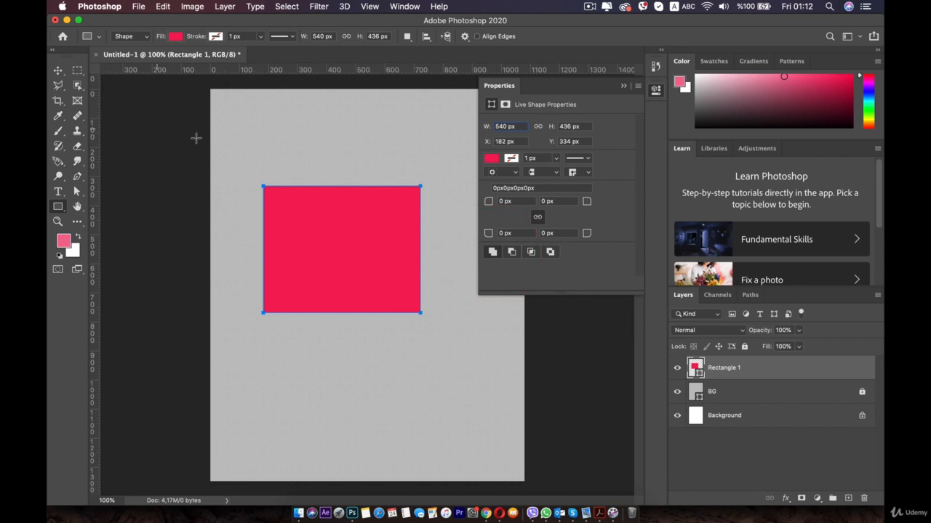
# Using Combine Shapes, draw a second rectangle about 327 × 282 px overlapping the upper-right corner of the red one.
pyautogui.click(58, 72)
pyautogui.click(182, 156)
pyautogui.click(350, 252)
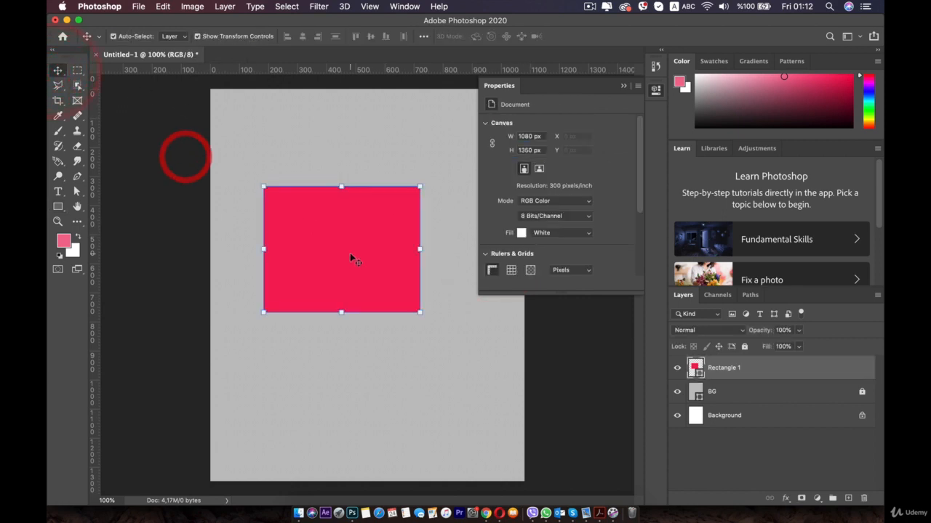
pyautogui.click(382, 156)
pyautogui.click(57, 207)
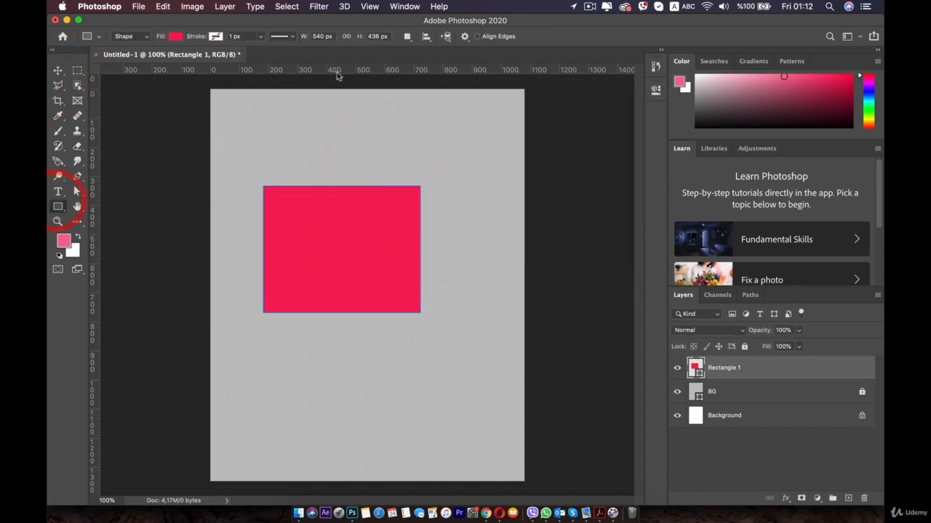
pyautogui.click(401, 37)
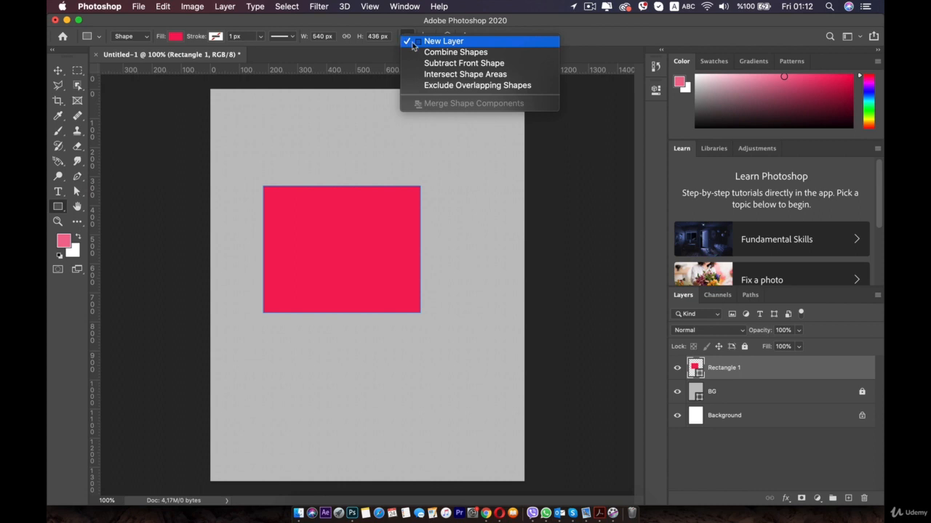
pyautogui.click(466, 55)
pyautogui.moveTo(343, 157); pyautogui.dragTo(437, 238)
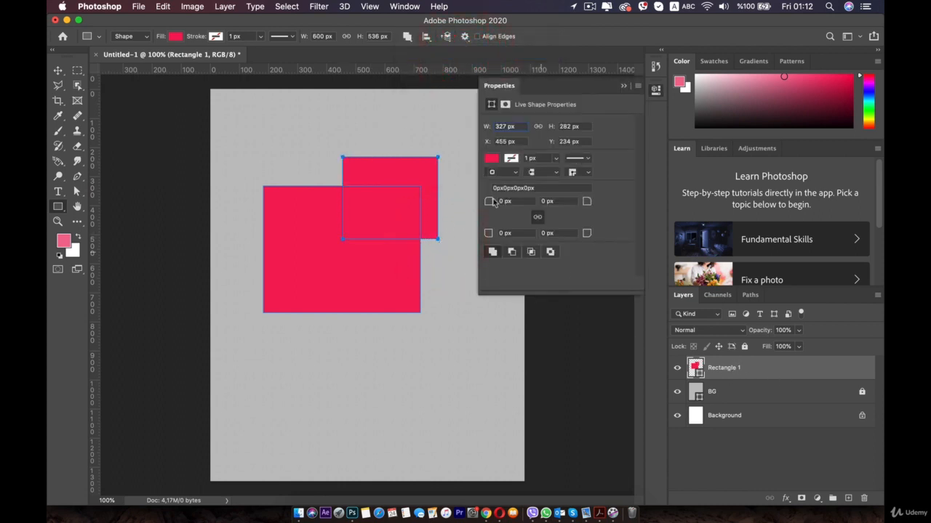
# Draw a rectangle about 384 × 341 px over the lower edge of the red shape using New Layer, then delete its layer.
pyautogui.click(405, 38)
pyautogui.click(440, 45)
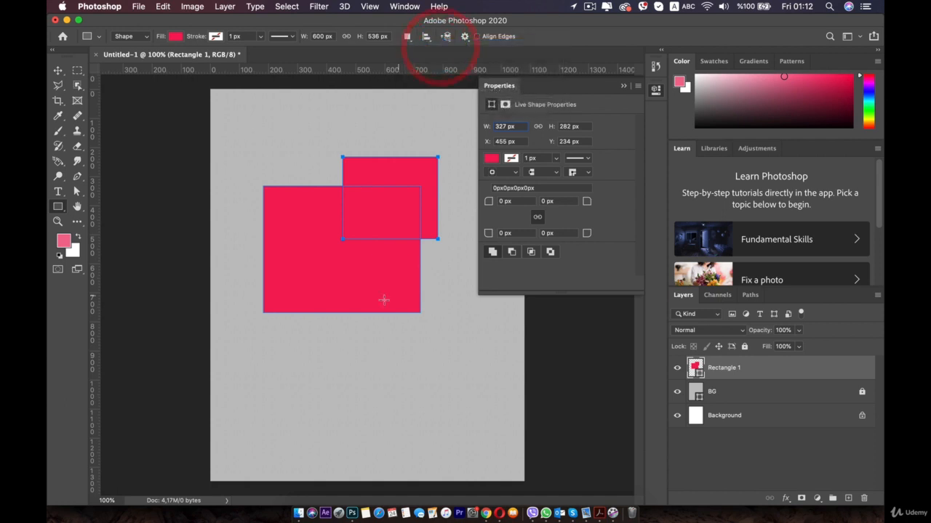
pyautogui.moveTo(302, 285)
pyautogui.mouseDown()
pyautogui.moveTo(395, 384)
pyautogui.moveTo(415, 385)
pyautogui.mouseUp()
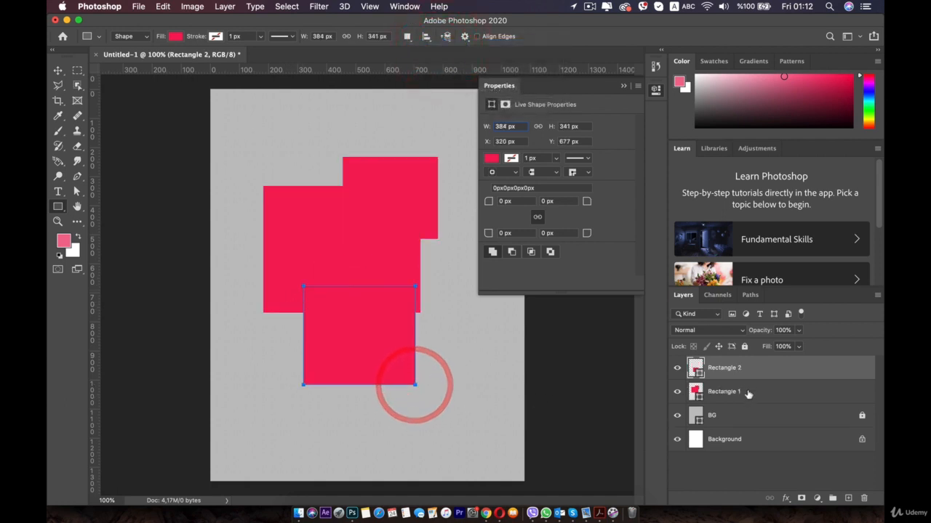
pyautogui.click(863, 498)
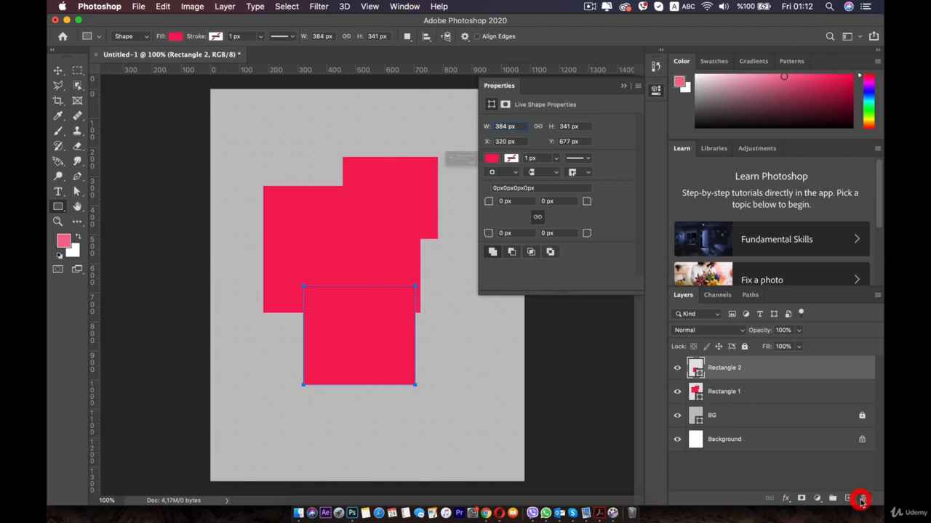
pyautogui.click(552, 191)
# Undo the recent shape additions back to the single red rectangle.
pyautogui.press('super+z')
pyautogui.press('super+z')
pyautogui.press('super+z')
pyautogui.press('super+z')
pyautogui.press('super+z')
pyautogui.press('super+z')
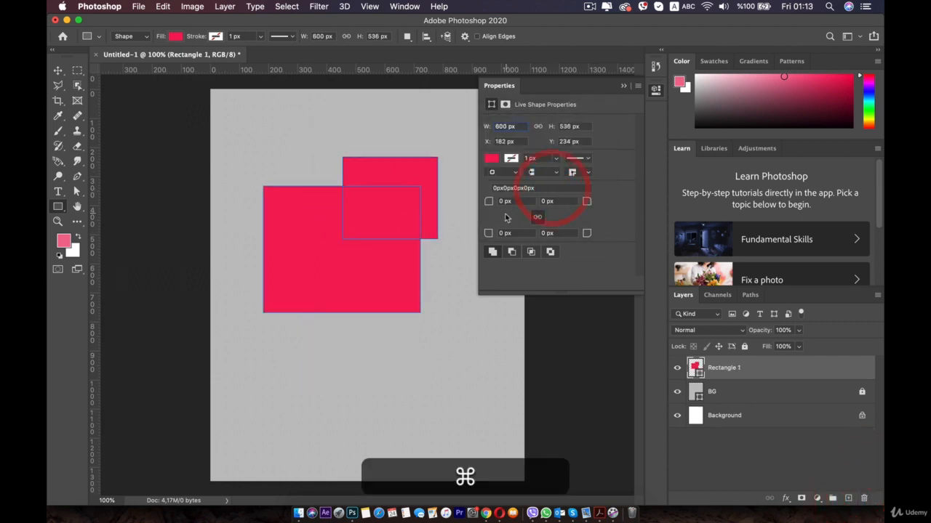
pyautogui.press('super+z')
pyautogui.press('super+z')
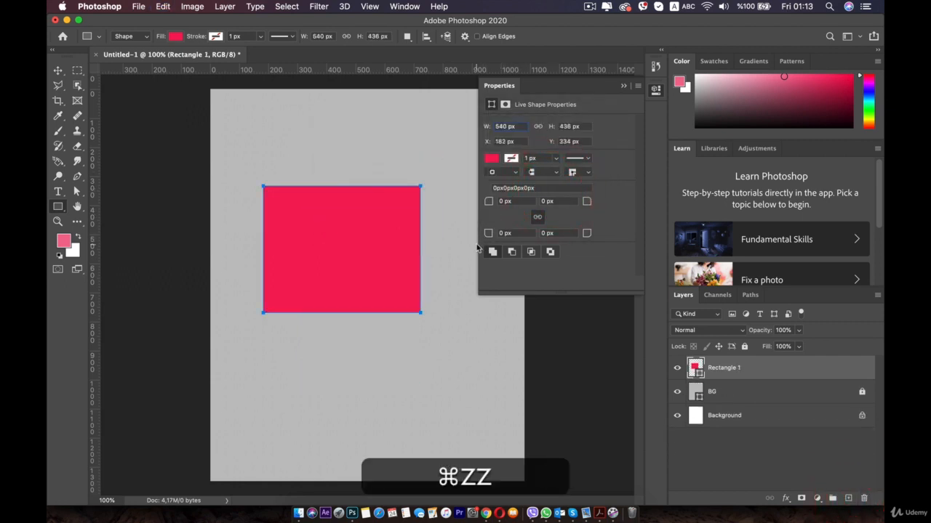
# Try Subtract Front Shape on the selected red rectangle, then undo the change.
pyautogui.click(655, 90)
pyautogui.click(407, 36)
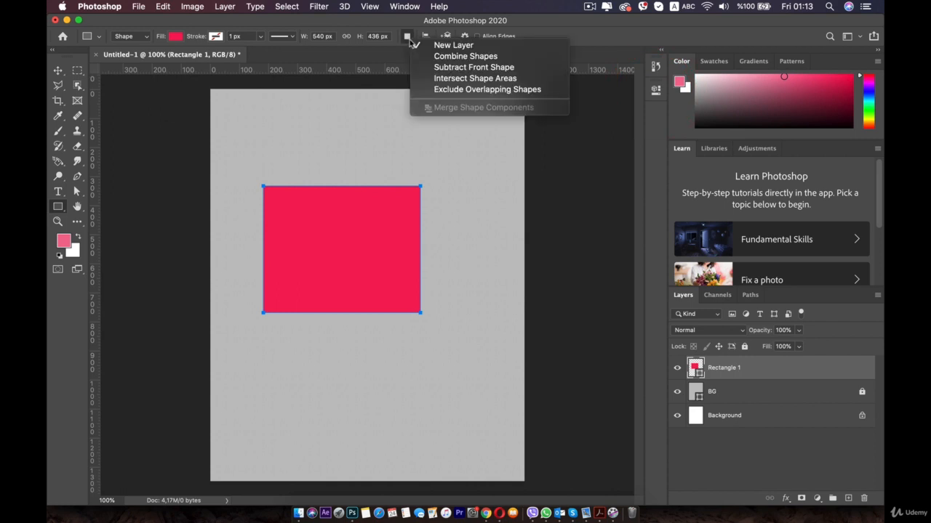
pyautogui.click(474, 67)
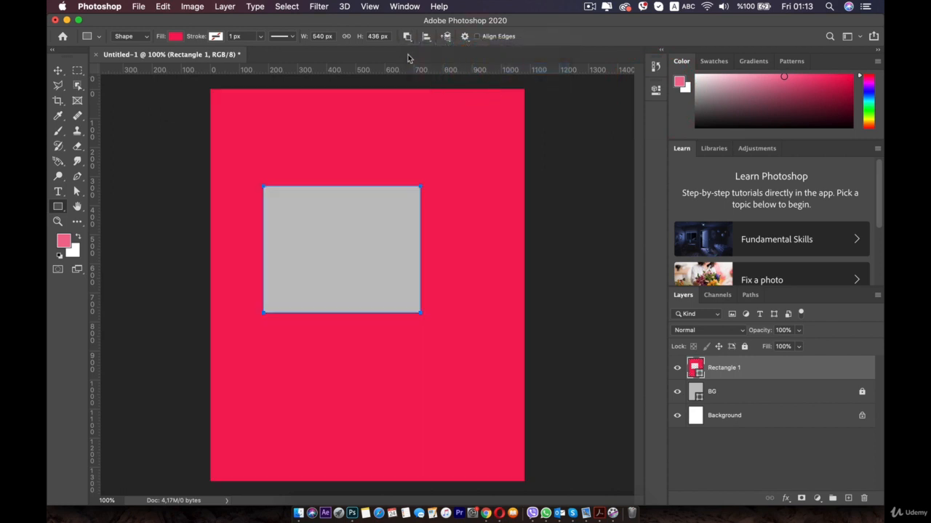
pyautogui.press('super+z')
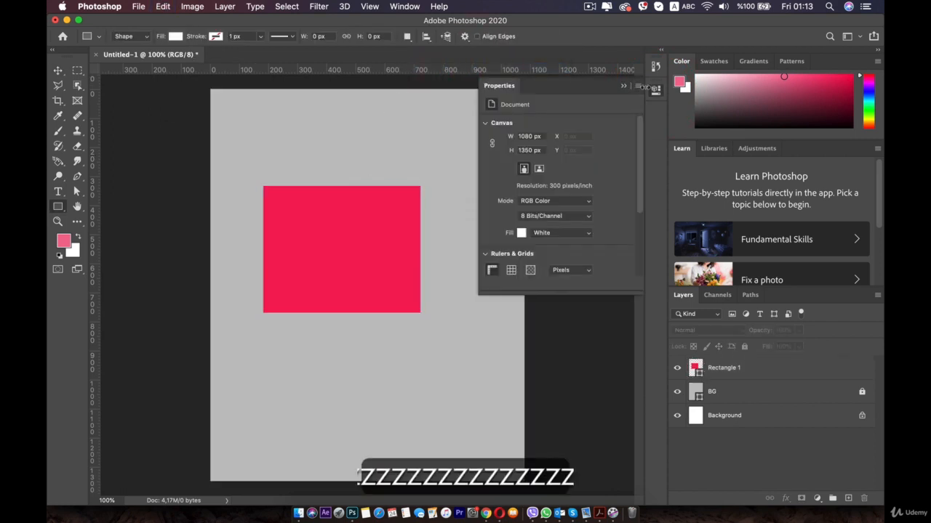
pyautogui.click(655, 89)
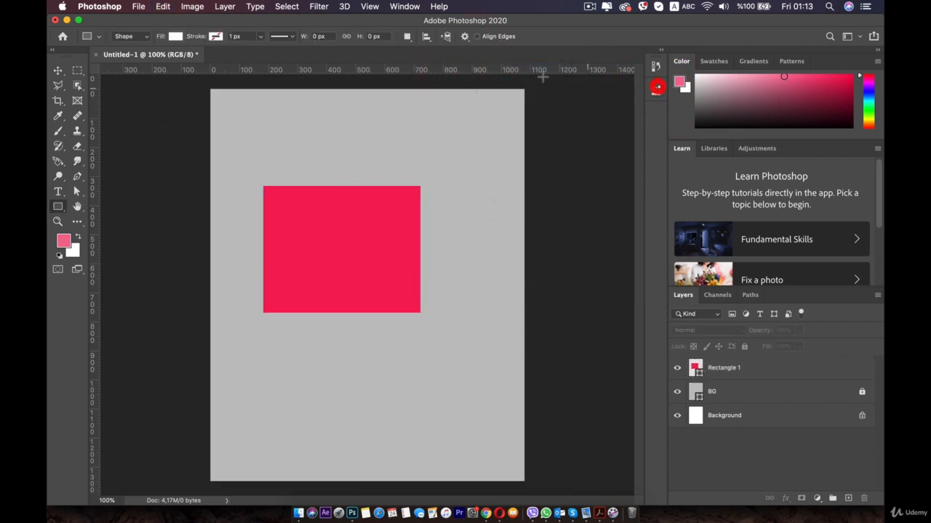
# Using Subtract Front Shape, cut a rectangle about 398 × 255 px out of the red rectangle on the Rectangle 1 layer.
pyautogui.click(58, 208)
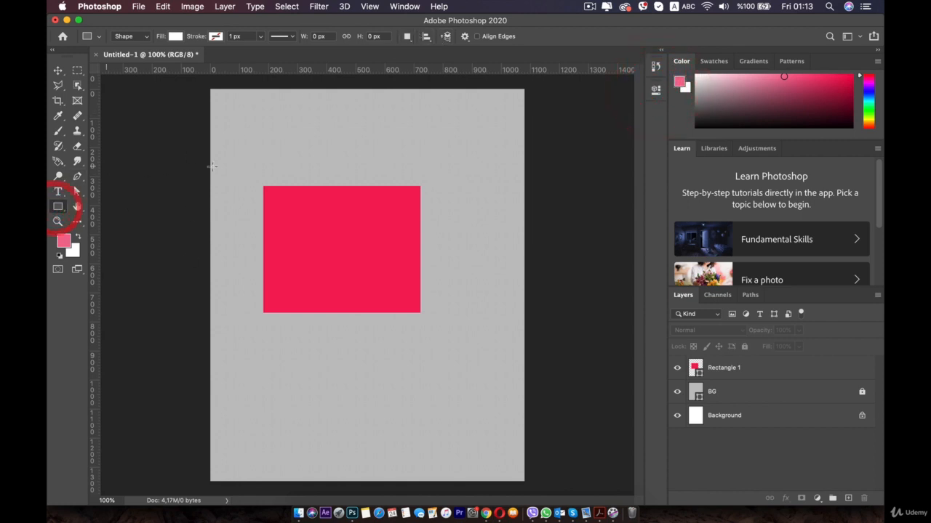
pyautogui.click(412, 38)
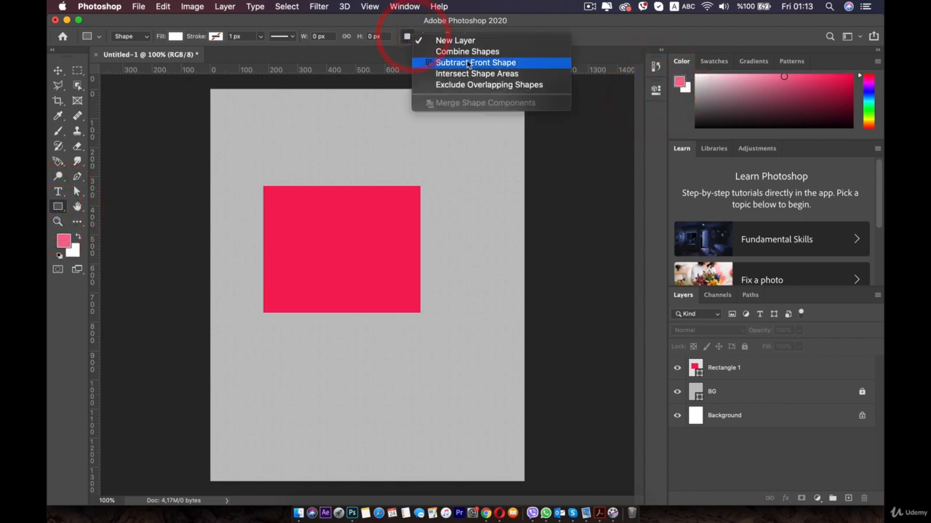
pyautogui.click(465, 62)
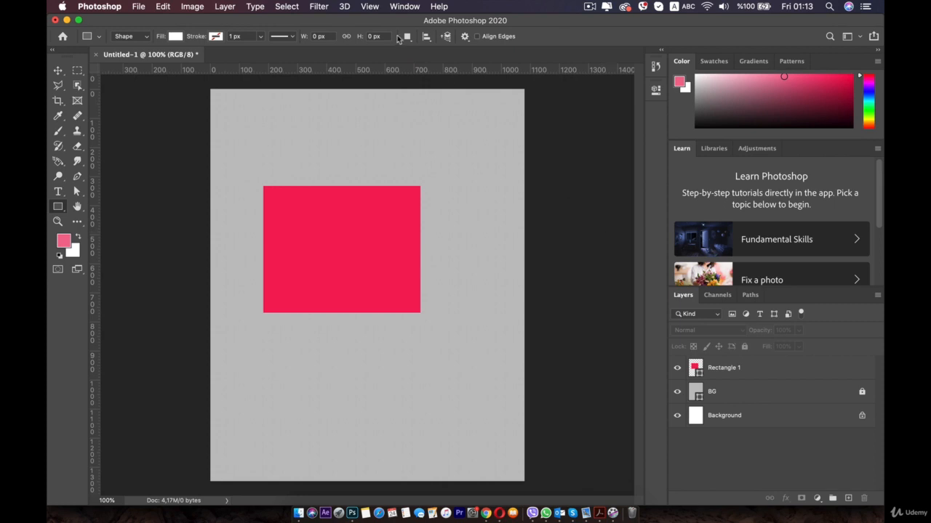
pyautogui.click(400, 38)
pyautogui.click(446, 66)
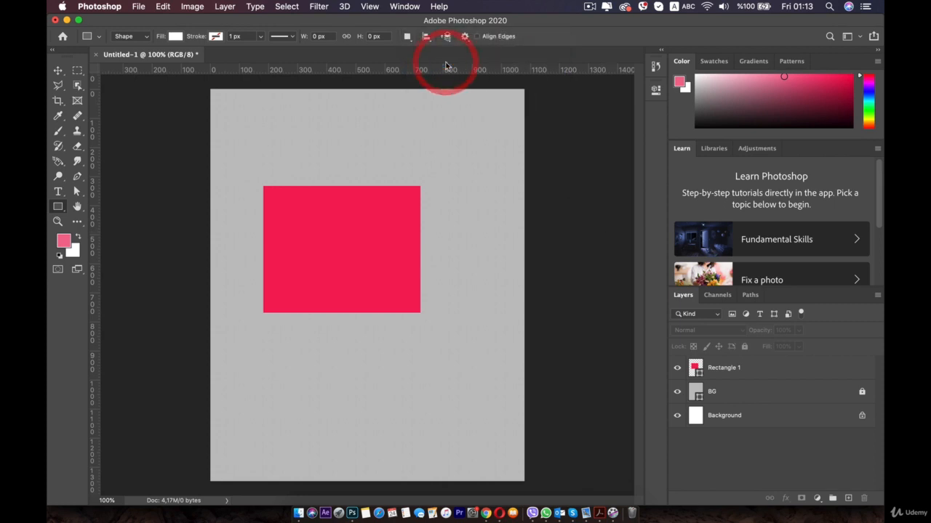
pyautogui.click(727, 369)
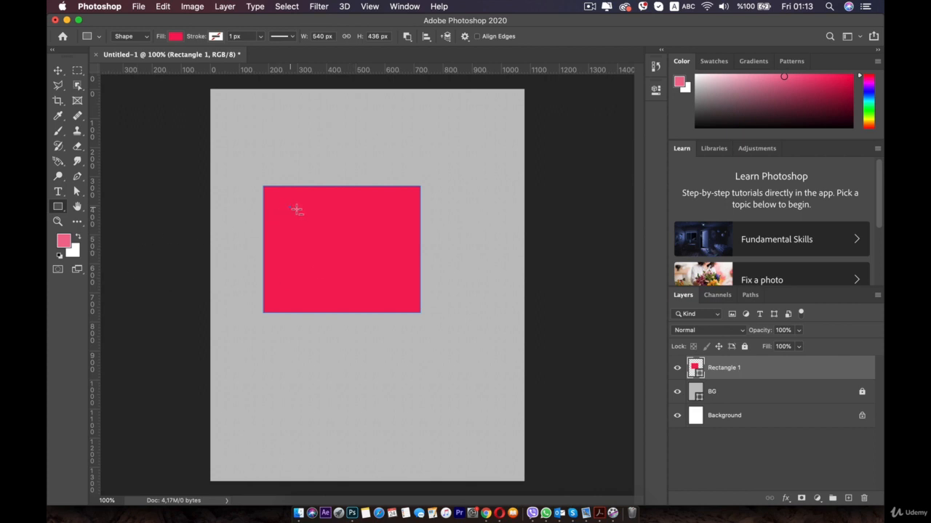
pyautogui.moveTo(290, 207); pyautogui.dragTo(405, 281)
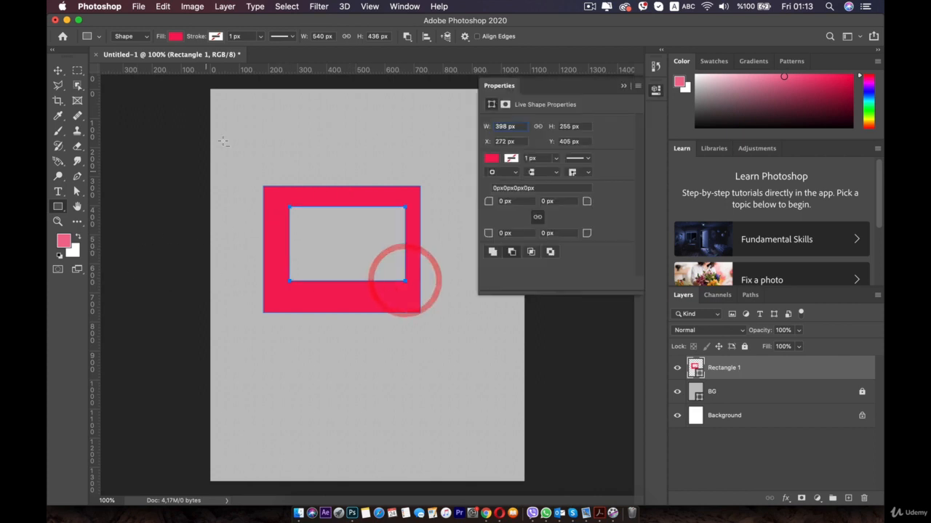
# Undo the rectangular cut-out to restore the solid red rectangle.
pyautogui.moveTo(328, 283); pyautogui.dragTo(374, 308)
pyautogui.press('super+z')
pyautogui.press('super+z')
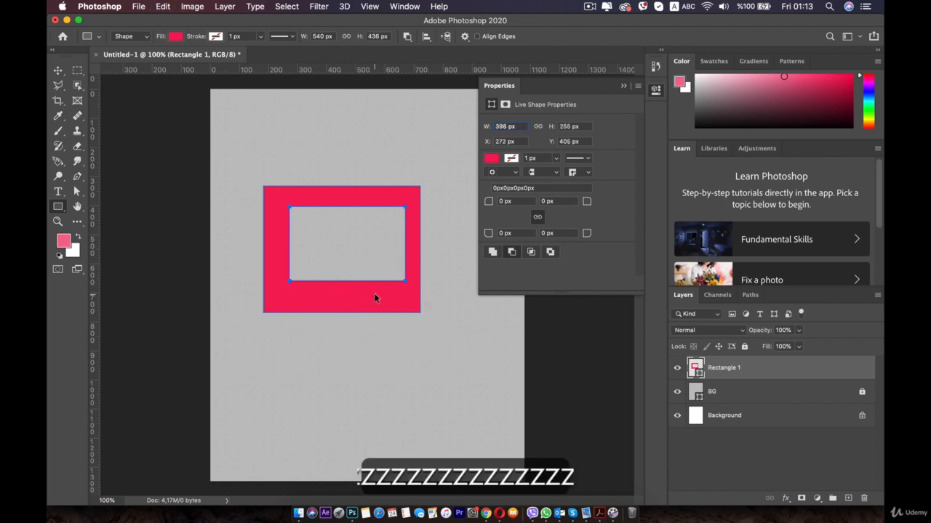
pyautogui.press('super+z')
# Using Intersect Shape Areas, draw a rectangle about 372 × 384 px over the red shape's upper-left corner, then undo it.
pyautogui.click(407, 35)
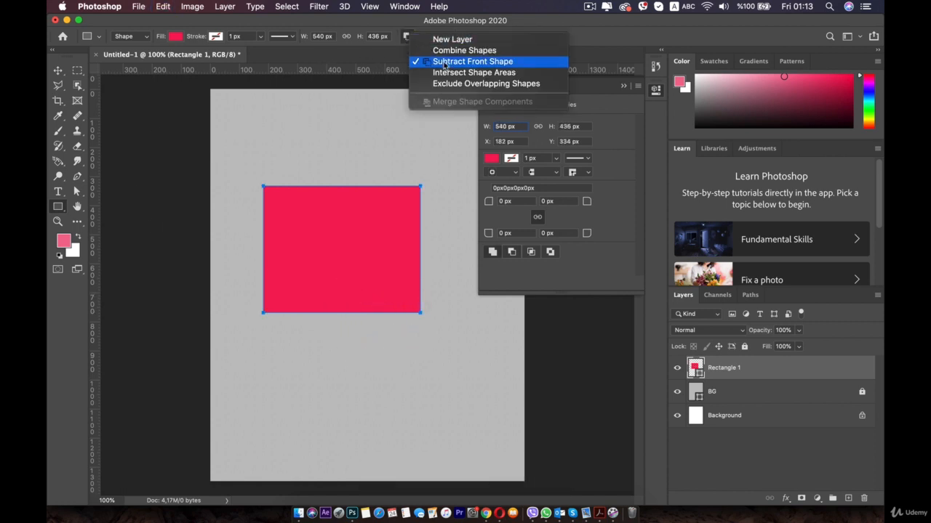
pyautogui.click(446, 72)
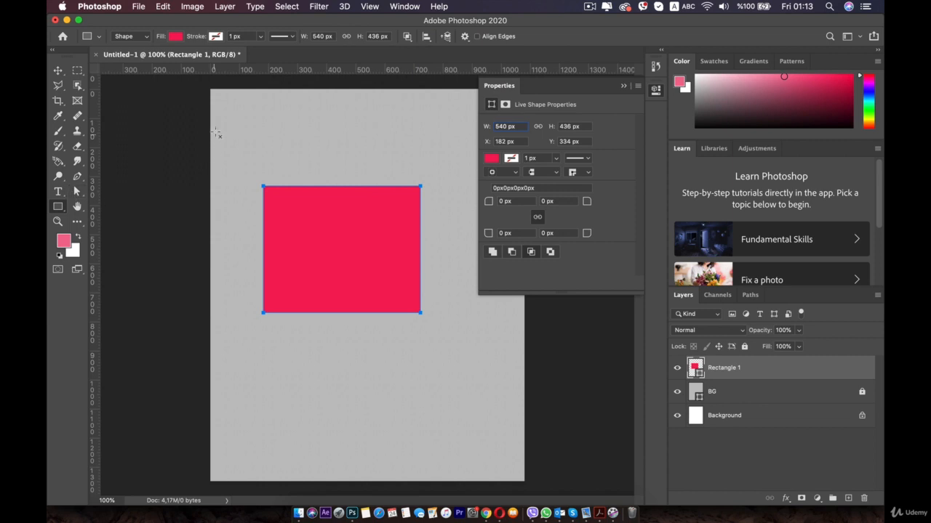
pyautogui.moveTo(216, 132); pyautogui.dragTo(325, 242)
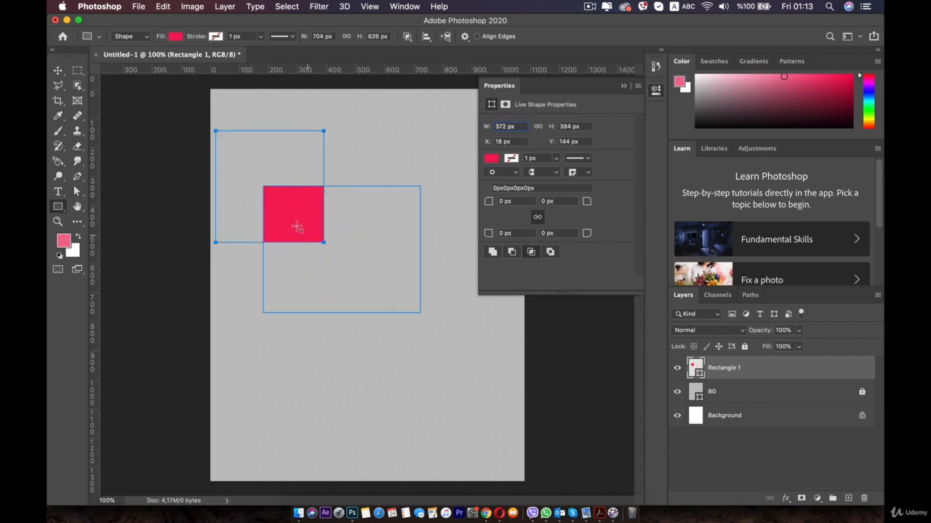
pyautogui.press('super+z')
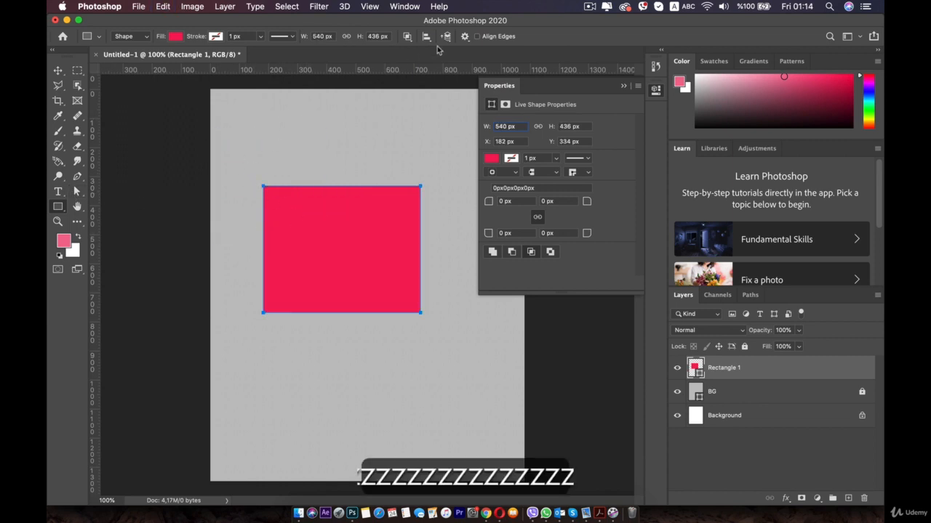
# Using Exclude Overlapping Shapes, draw a rectangle about 414 × 368 px over the red shape's upper-right corner, then undo it.
pyautogui.click(407, 36)
pyautogui.click(457, 87)
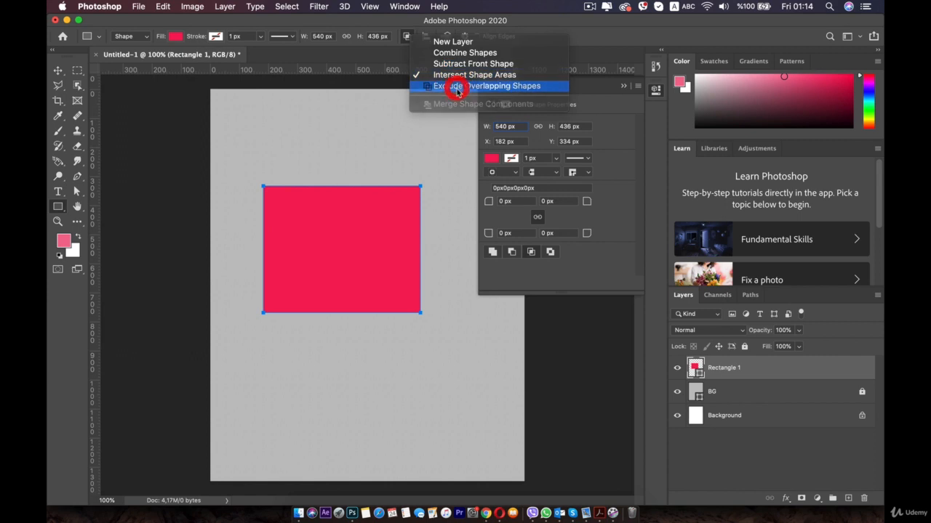
pyautogui.moveTo(351, 146); pyautogui.dragTo(471, 252)
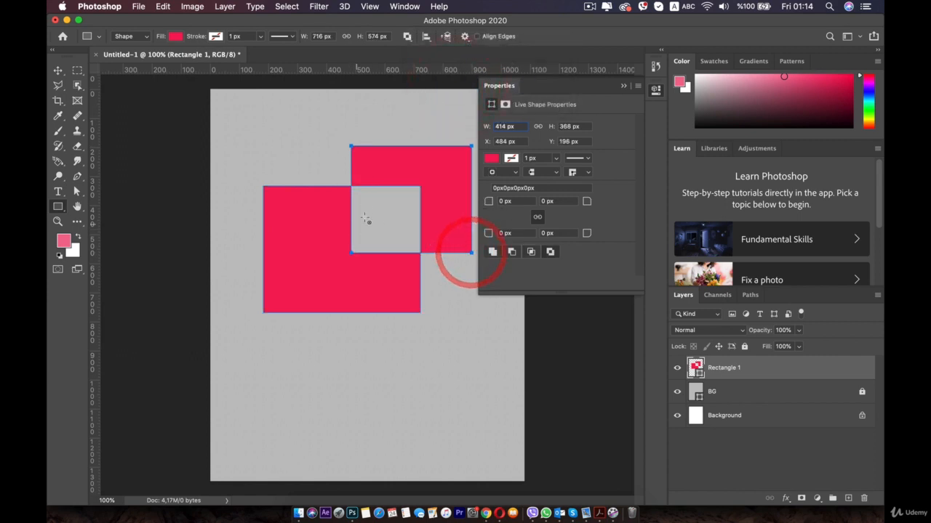
pyautogui.click(655, 92)
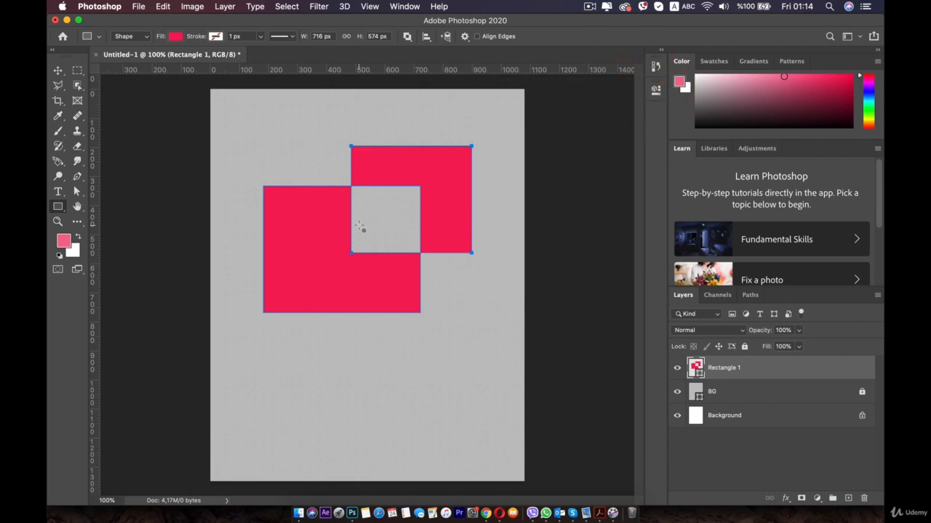
pyautogui.press('super+z')
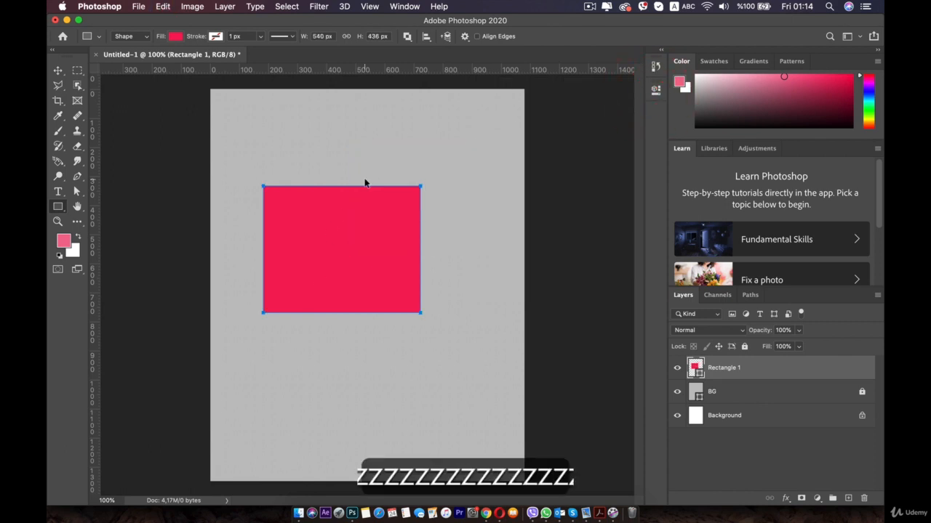
# Move the red rectangle to the horizontal centre of the canvas, at about X 270 px, Y 315 px.
pyautogui.press('v')
pyautogui.moveTo(357, 224); pyautogui.dragTo(386, 219)
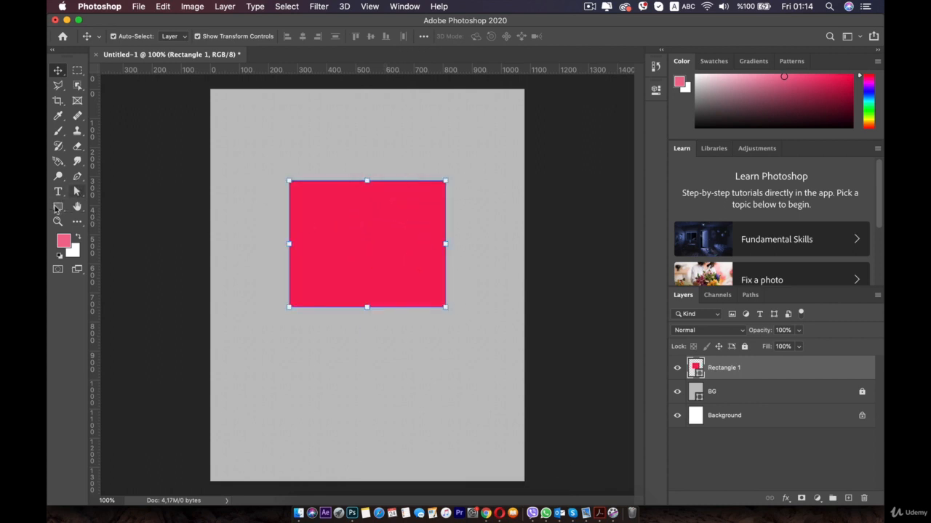
pyautogui.click(58, 207)
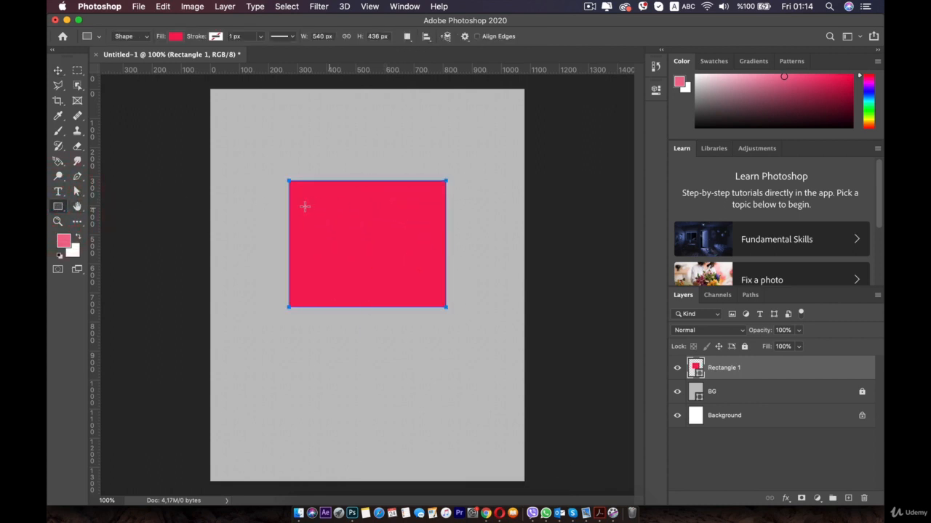
# With the Path Selection tool active, set the red rectangle's stroke colour to black in its live shape properties.
pyautogui.click(78, 192)
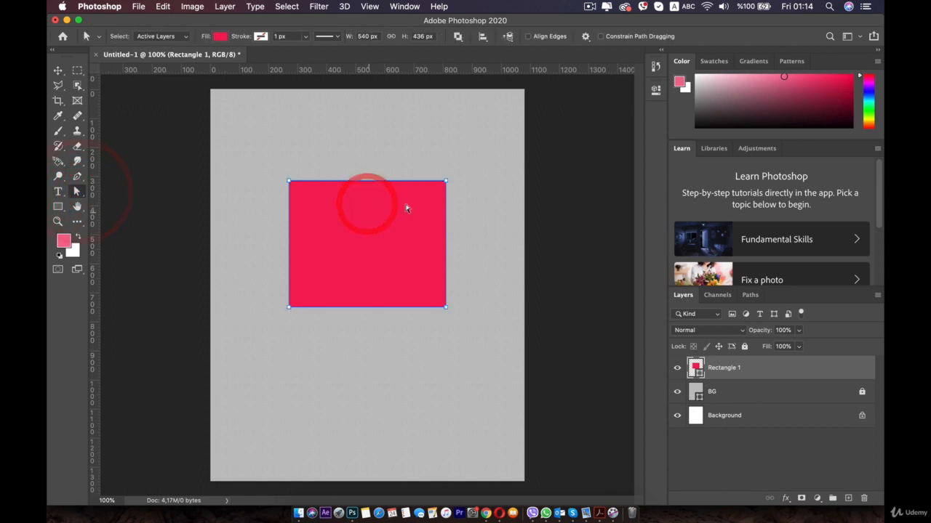
pyautogui.click(656, 90)
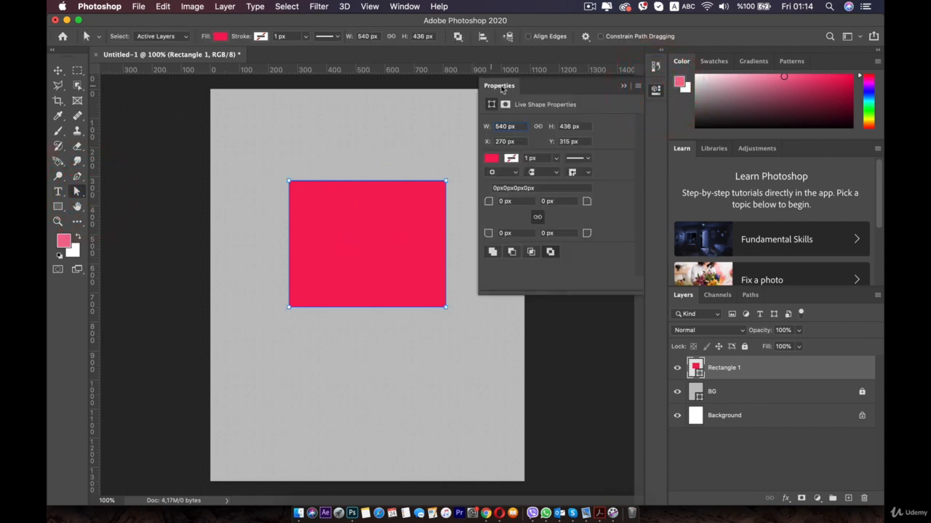
pyautogui.click(511, 157)
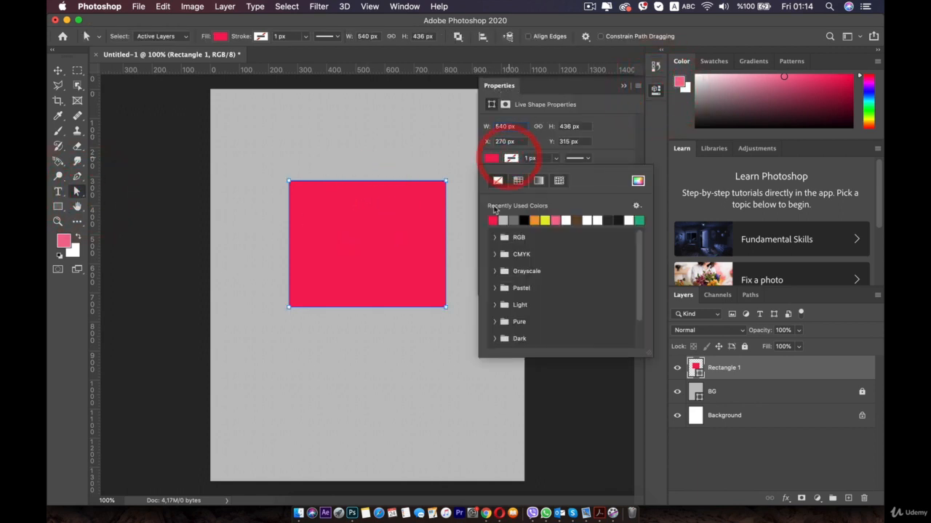
pyautogui.click(524, 220)
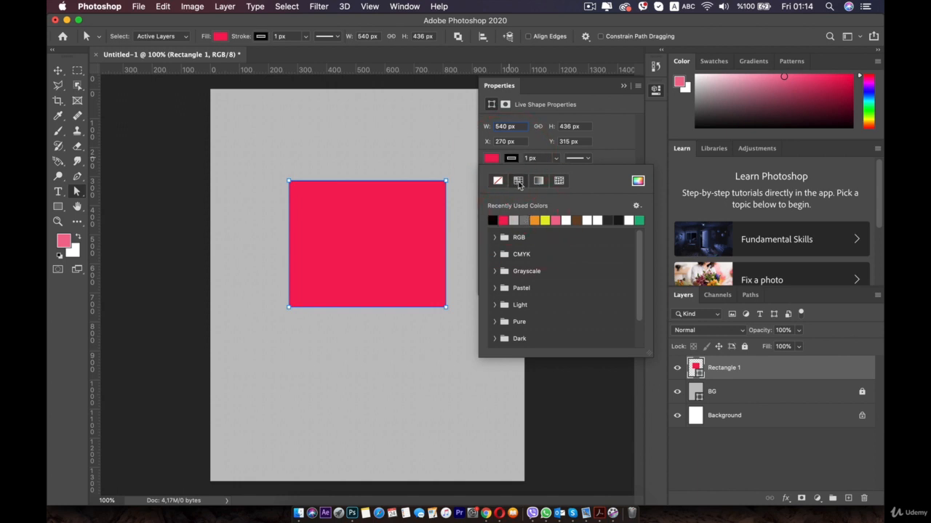
# Try the gradient, pattern and no-colour stroke types on the rectangle, then return to a solid colour stroke.
pyautogui.click(540, 181)
pyautogui.click(559, 181)
pyautogui.click(540, 181)
pyautogui.click(500, 181)
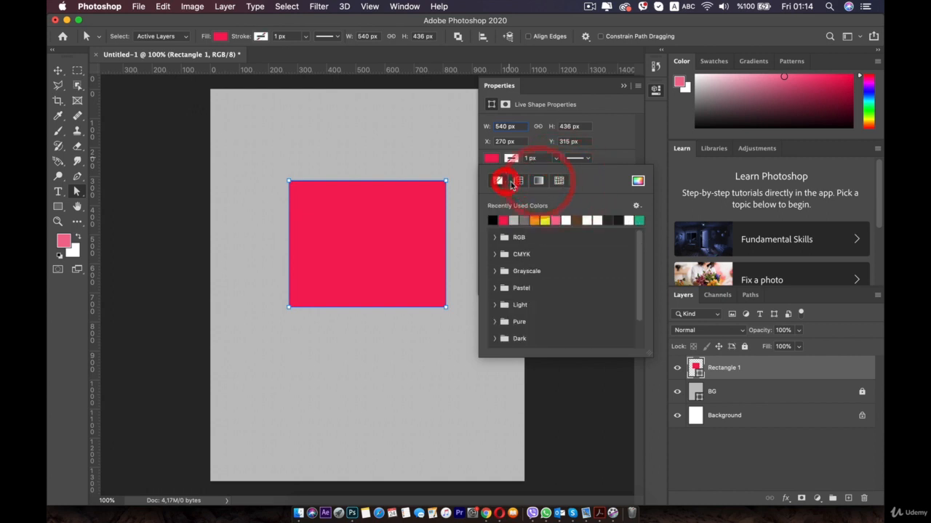
pyautogui.click(517, 181)
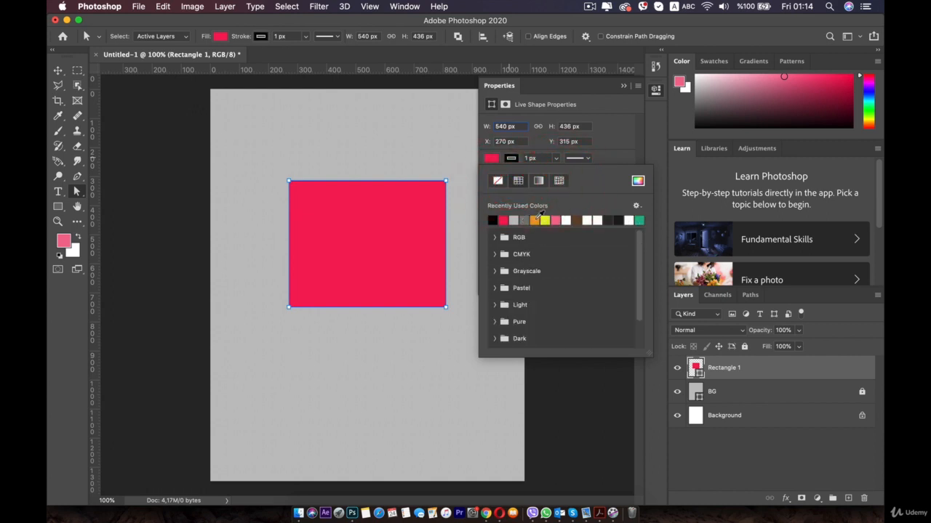
# Set the rectangle's stroke to orange and increase its width to about 21,06 px.
pyautogui.click(534, 219)
pyautogui.click(576, 158)
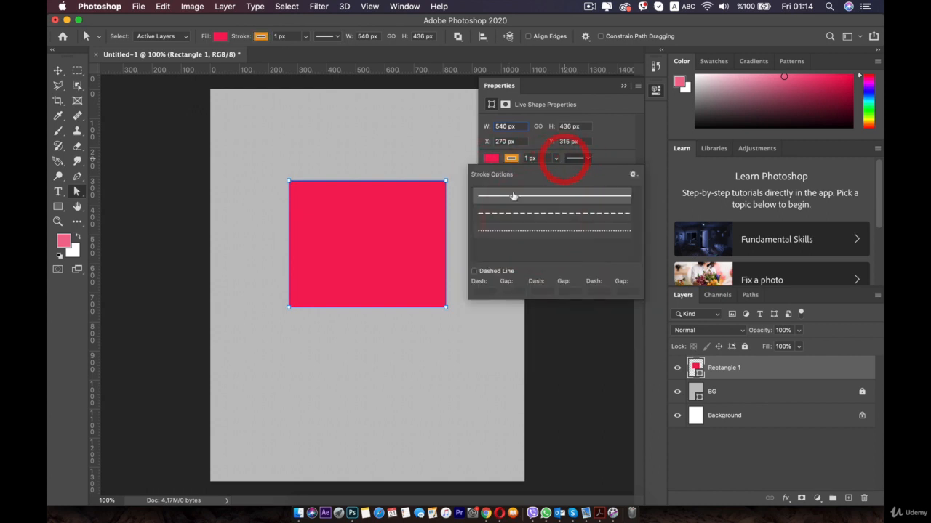
pyautogui.click(556, 159)
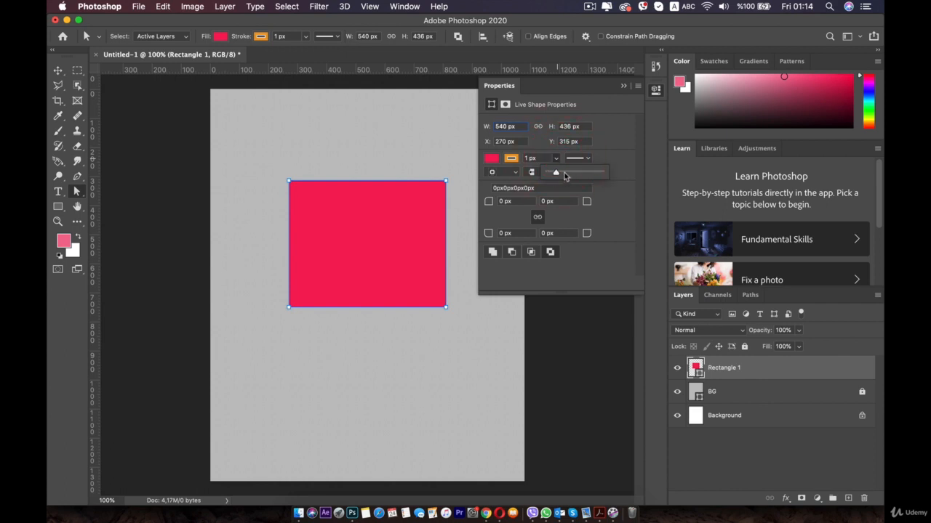
pyautogui.moveTo(560, 176)
pyautogui.mouseDown()
pyautogui.moveTo(550, 173)
pyautogui.moveTo(563, 172)
pyautogui.mouseUp()
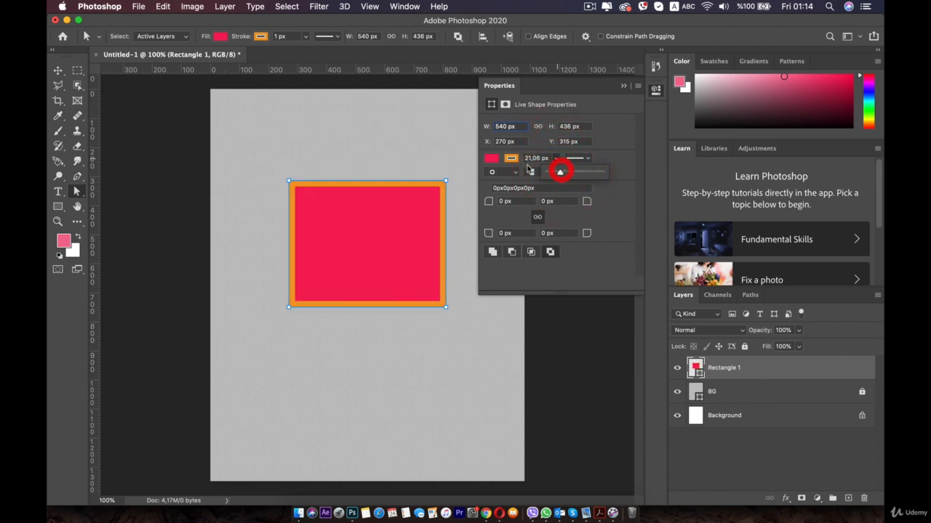
# Change the rectangle's stroke colour to black using the recently used colours.
pyautogui.click(511, 158)
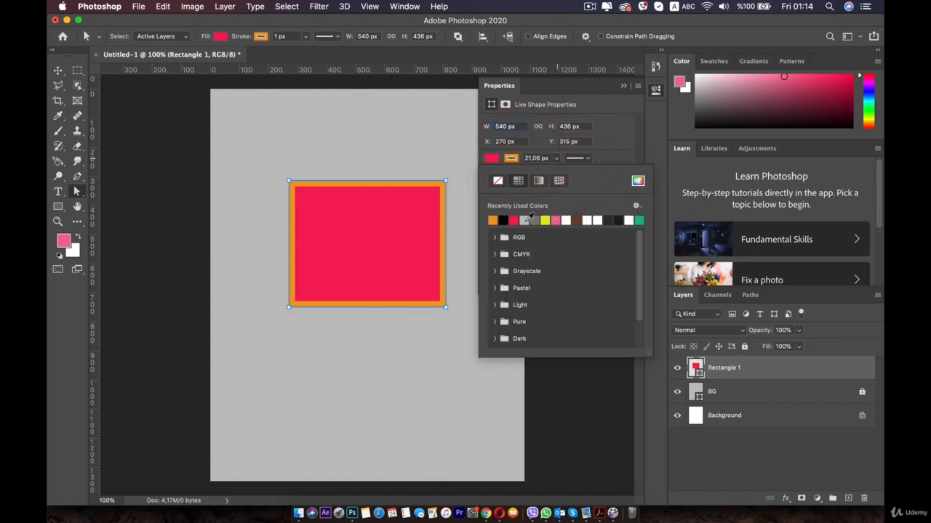
pyautogui.click(513, 220)
pyautogui.click(513, 220)
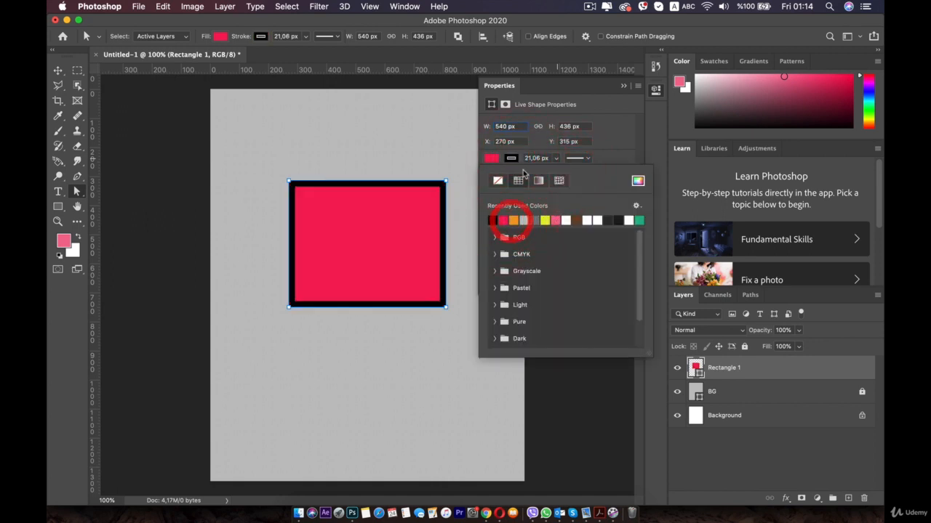
pyautogui.click(539, 147)
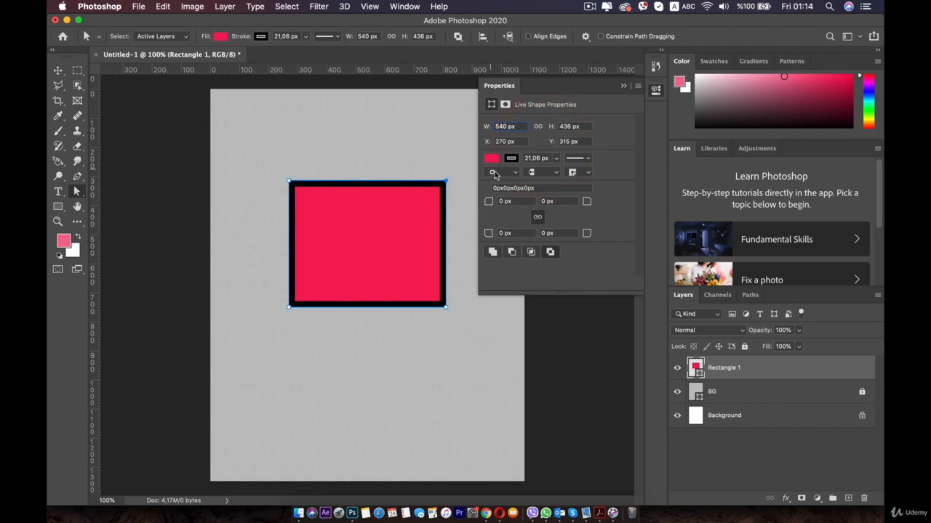
# Try the dashed stroke style on the rectangle, then switch it to the dotted style.
pyautogui.click(586, 158)
pyautogui.click(504, 213)
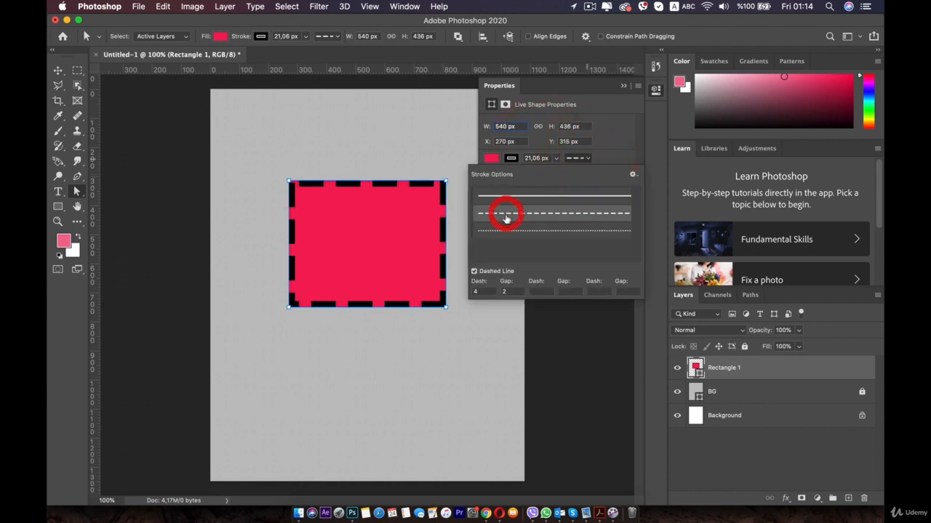
pyautogui.click(532, 232)
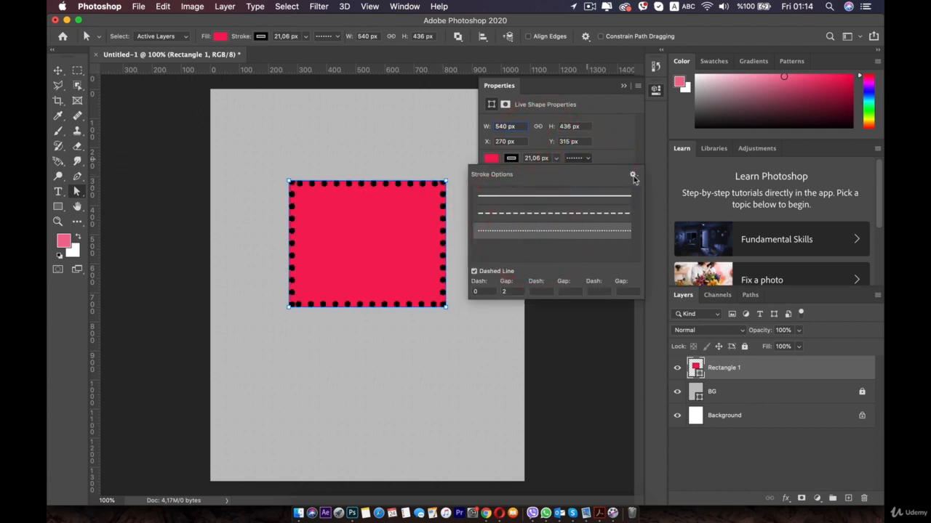
# Increase the first gap value of the dotted stroke to 2,12.
pyautogui.click(505, 291)
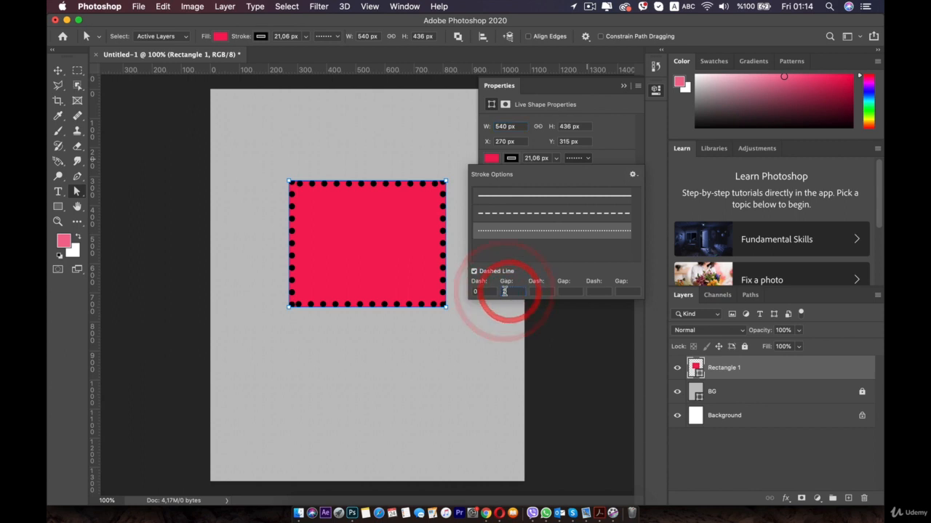
pyautogui.click(503, 291)
pyautogui.press('Up')
pyautogui.press('Up')
pyautogui.press('Up')
pyautogui.press('Up')
pyautogui.press('Up')
pyautogui.press('Up')
pyautogui.press('Up')
pyautogui.press('Up')
pyautogui.press('Up')
pyautogui.press('Up')
pyautogui.press('Up')
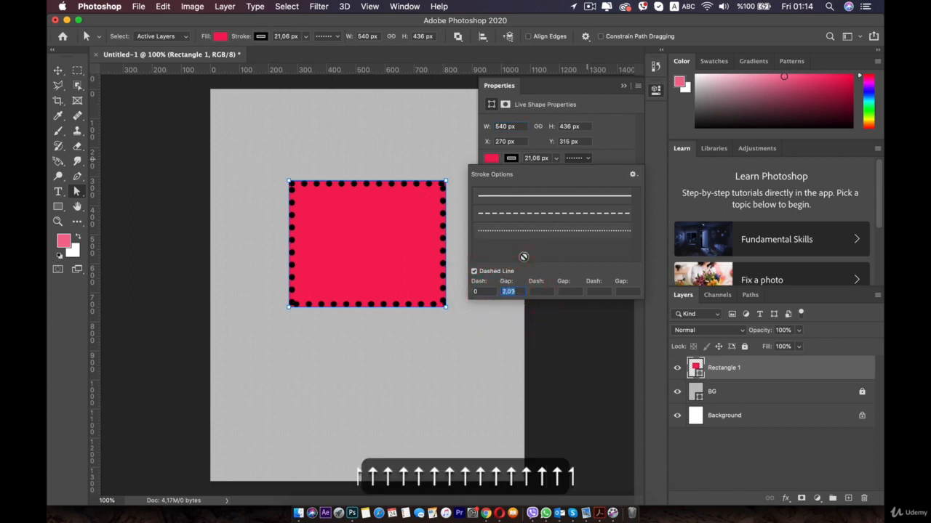
pyautogui.press('Up')
pyautogui.press('Up')
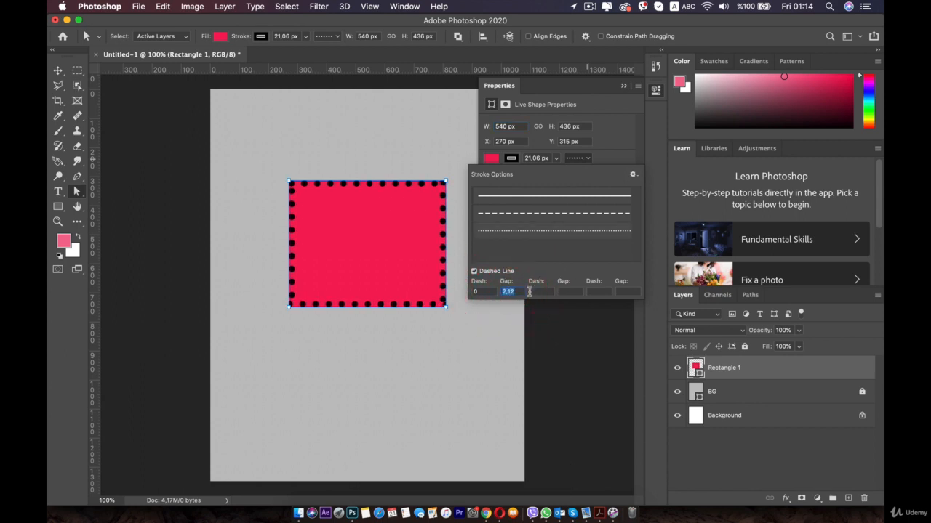
# Set the stroke's second dash and second gap to 45 and its third gap to 4.
pyautogui.write('45')
pyautogui.click(578, 291)
pyautogui.write('45')
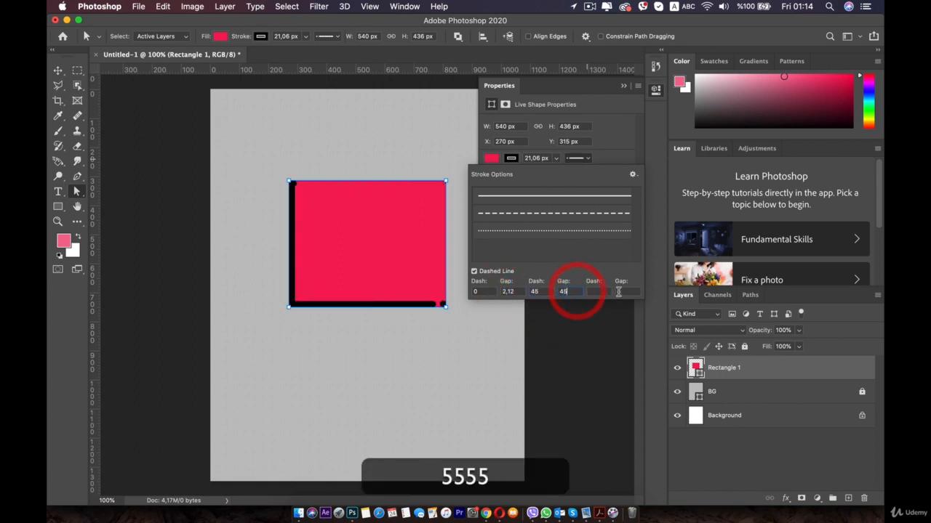
pyautogui.click(619, 291)
pyautogui.write('4')
pyautogui.click(531, 291)
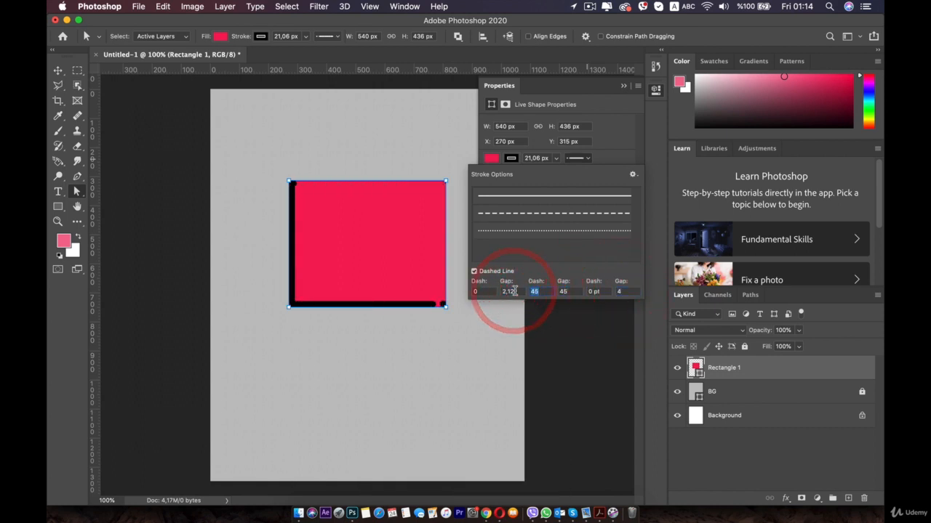
# Set the dotted stroke's first gap to 2, second dash to 1, second gap to 2 and third gap to 6.
pyautogui.write('1')
pyautogui.click(561, 290)
pyautogui.write('2')
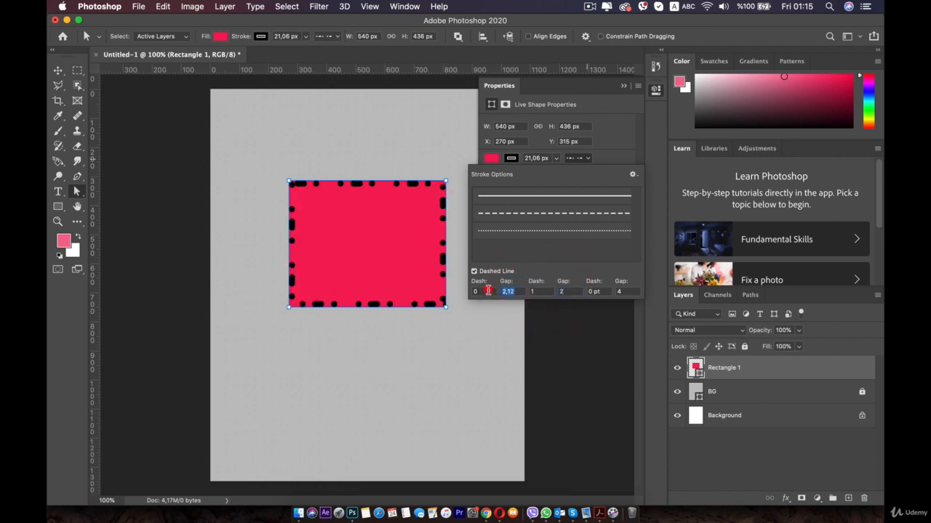
pyautogui.write('2')
pyautogui.click(620, 291)
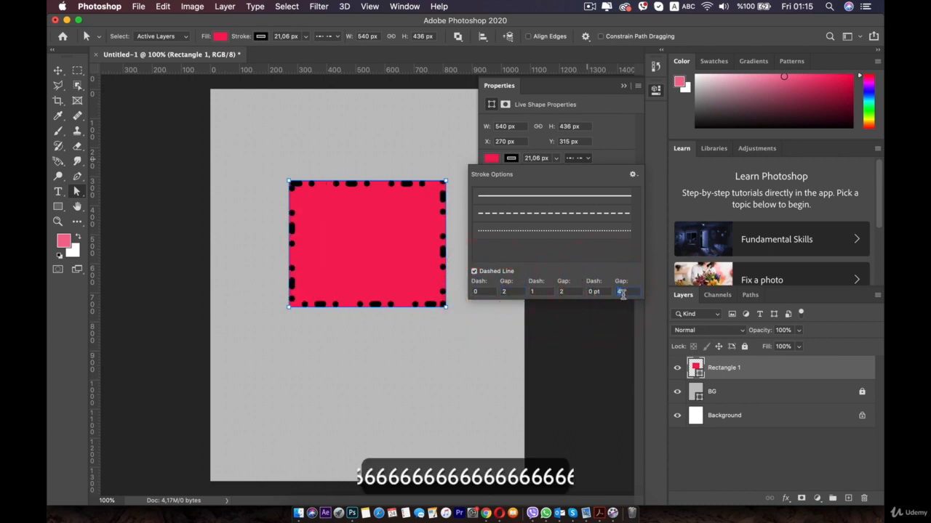
pyautogui.write('6')
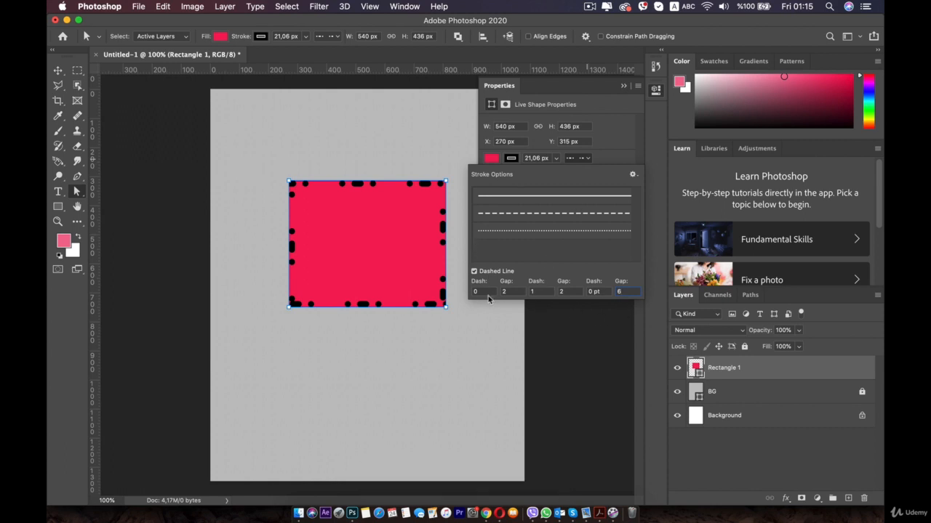
# Set the stroke's first dash to 5 and close the stroke options.
pyautogui.moveTo(486, 292); pyautogui.dragTo(424, 288)
pyautogui.write('we')
pyautogui.press('BackSpace')
pyautogui.press('BackSpace')
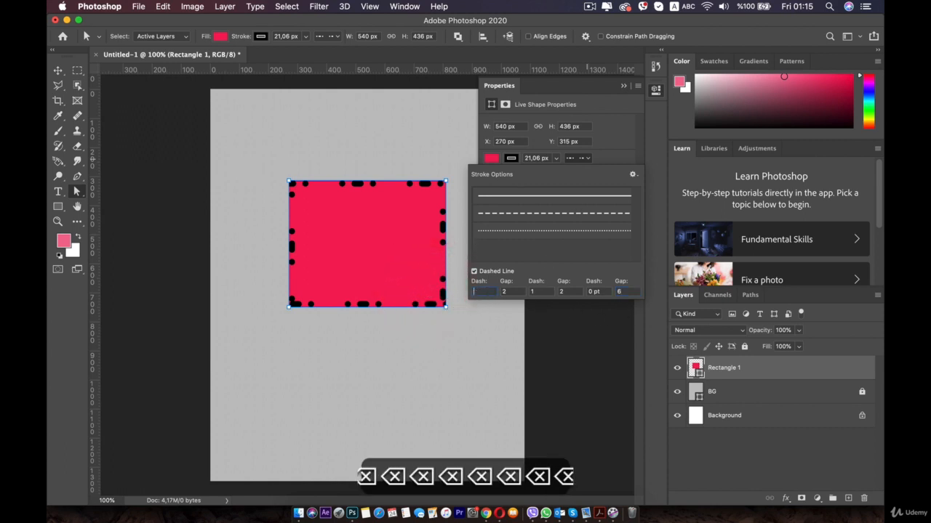
pyautogui.write('5')
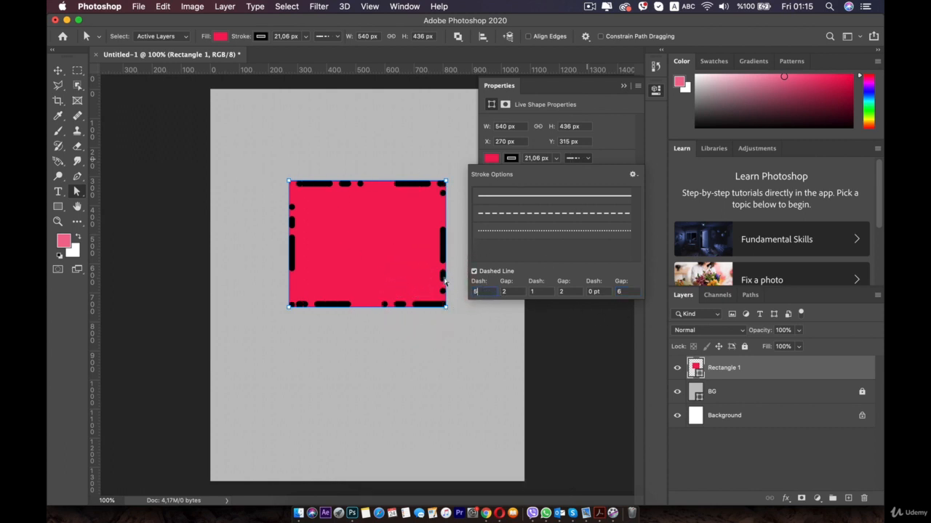
pyautogui.click(507, 150)
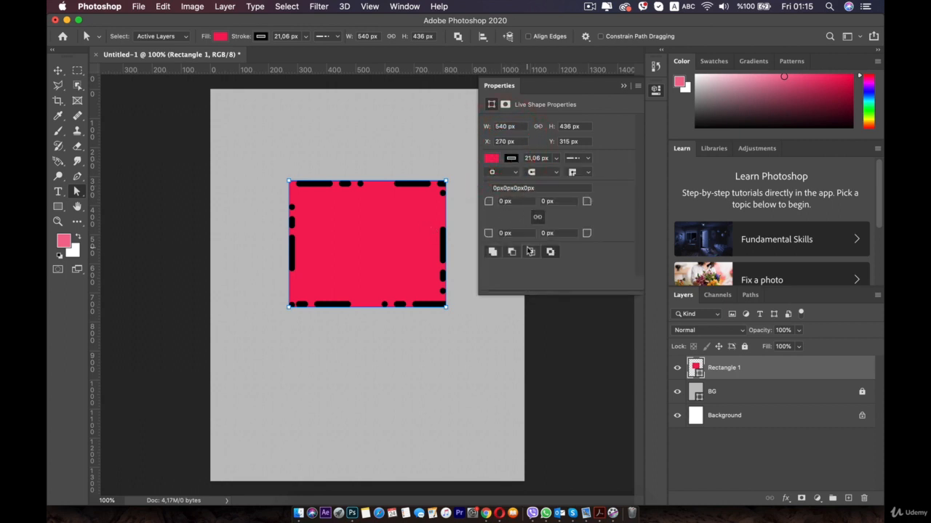
# Try centre alignment for the rectangle's stroke, then align it to the outside of the shape.
pyautogui.click(494, 172)
pyautogui.click(495, 185)
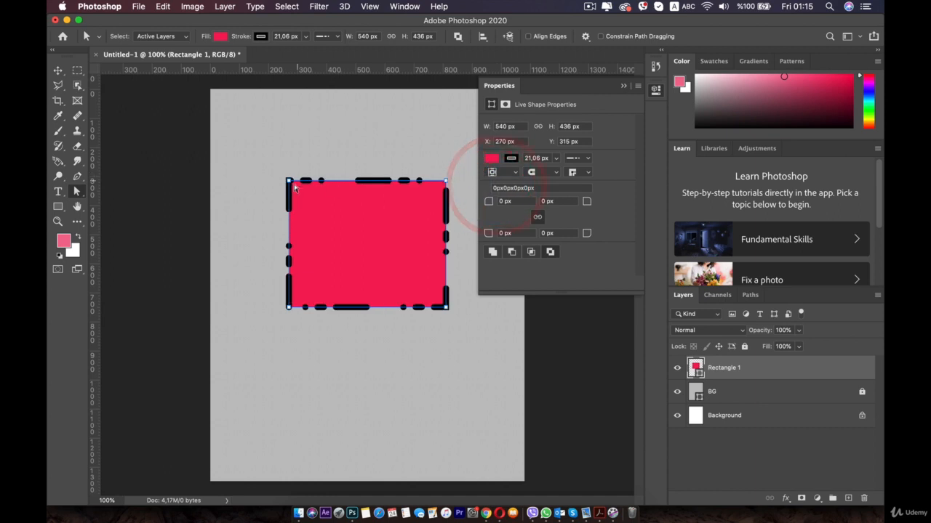
pyautogui.click(509, 172)
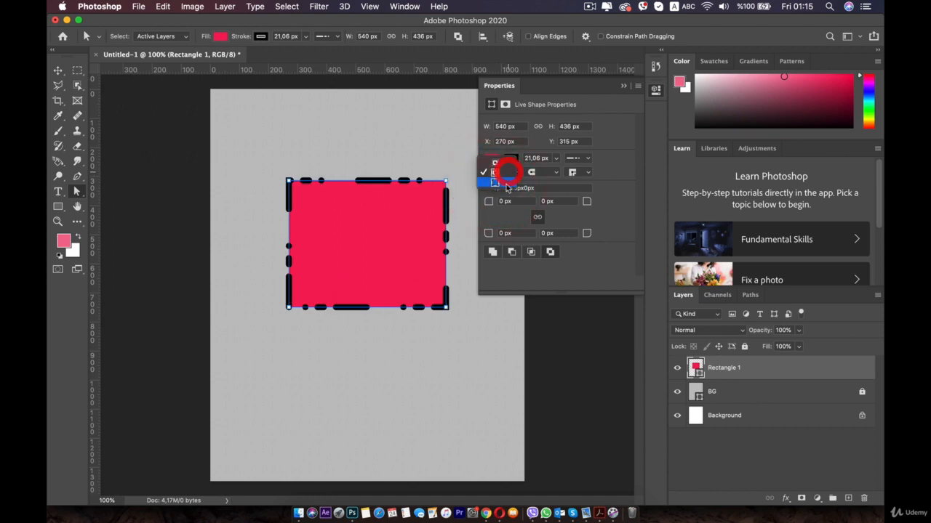
pyautogui.click(505, 195)
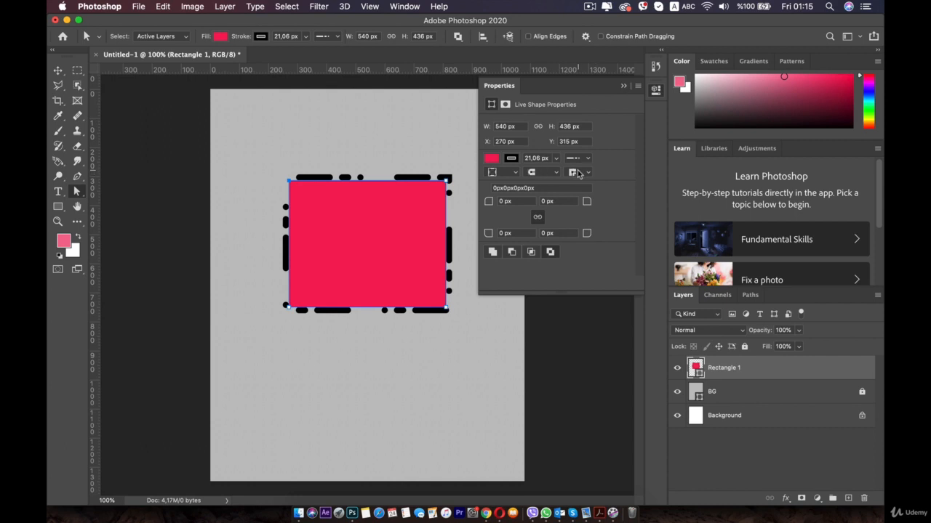
# Try butt caps on the stroke's dashes, then switch back to round caps.
pyautogui.click(543, 174)
pyautogui.click(538, 184)
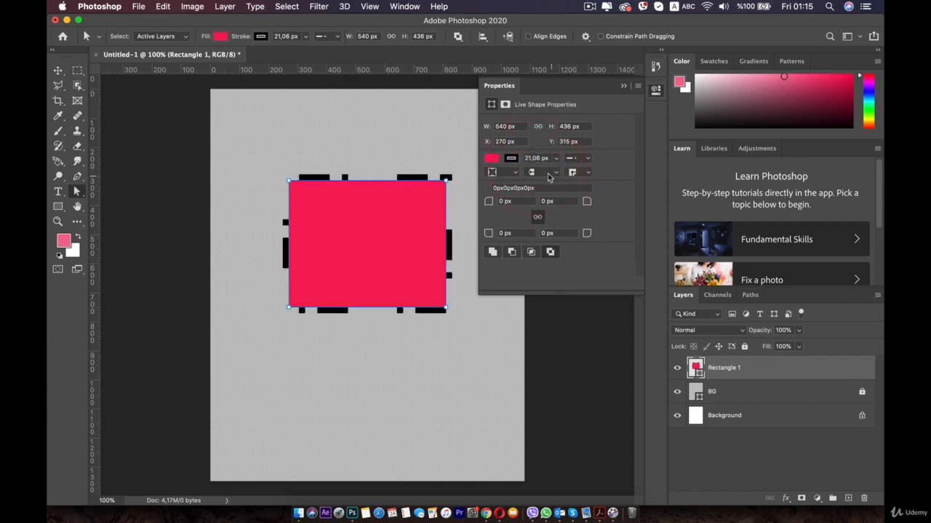
pyautogui.click(549, 177)
pyautogui.click(544, 182)
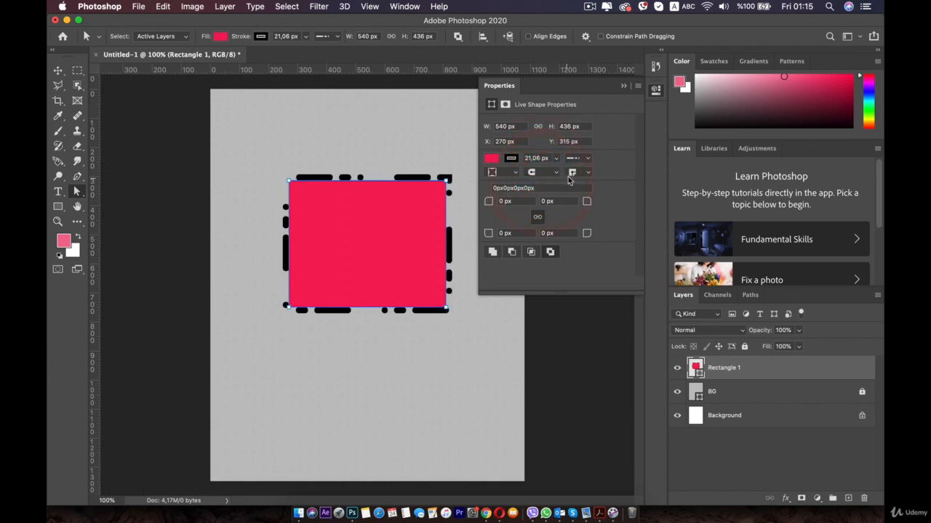
# Try the round, miter and bevel corner joins on the stroke, finishing with the round join.
pyautogui.click(574, 173)
pyautogui.click(582, 186)
pyautogui.click(573, 172)
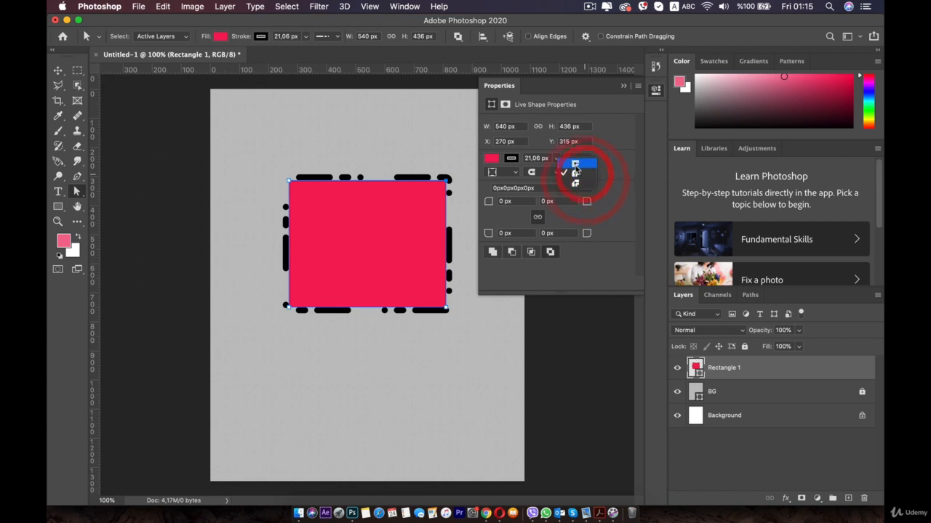
pyautogui.click(575, 163)
pyautogui.click(582, 172)
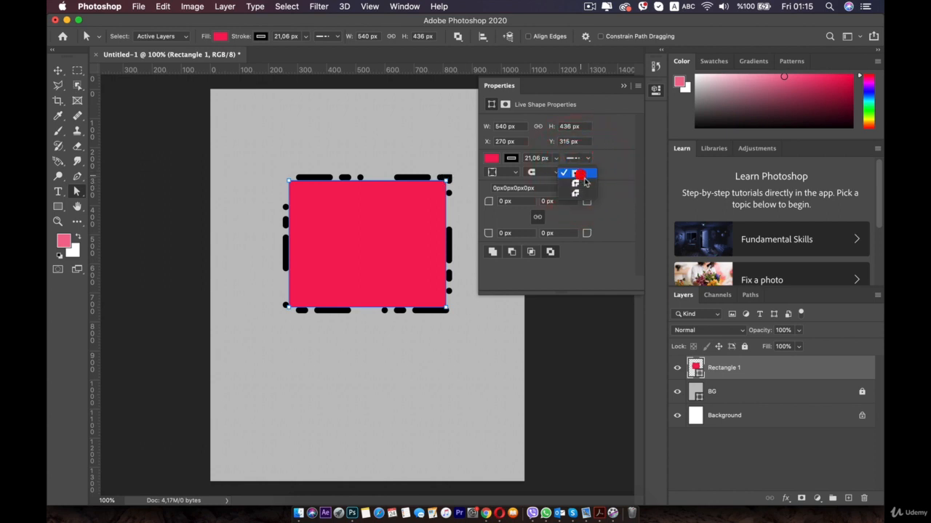
pyautogui.click(578, 189)
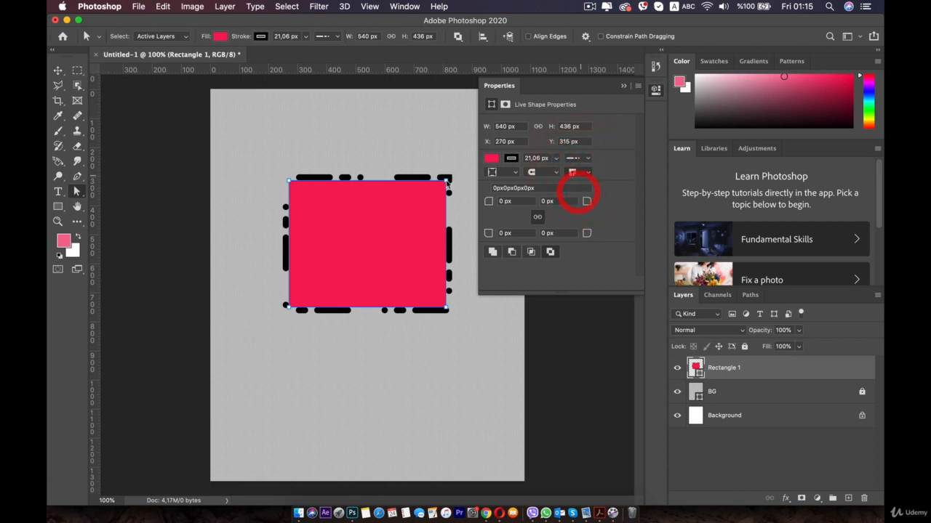
pyautogui.click(576, 178)
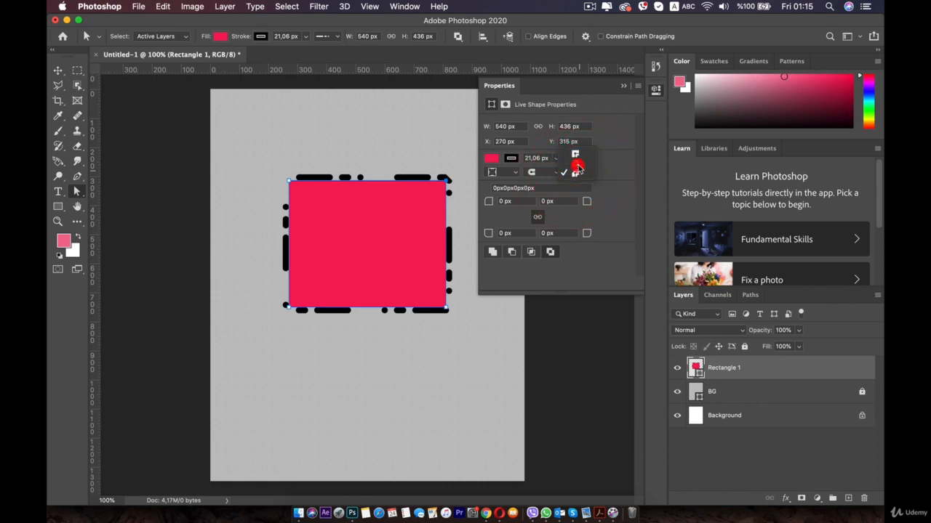
pyautogui.click(576, 166)
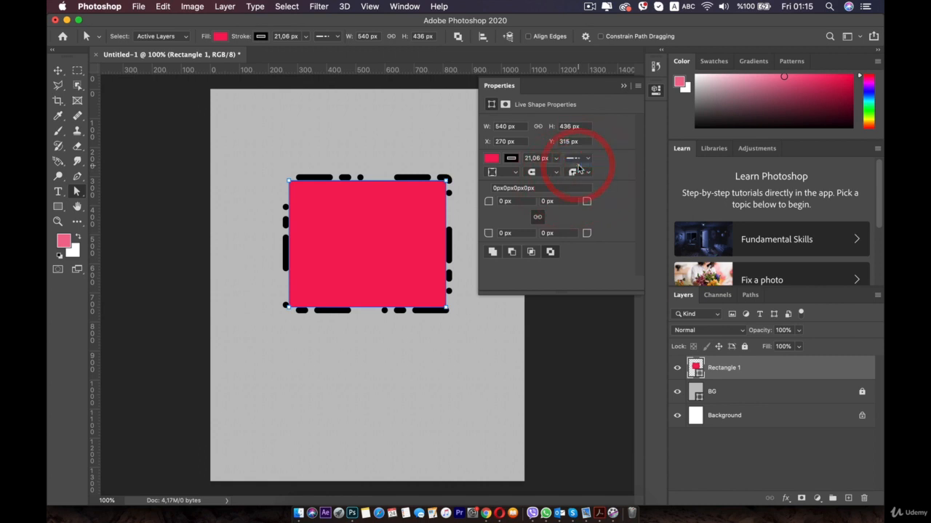
# Round all four linked corners of the rectangle, trying radii of 37 px, 171 px and 218 px.
pyautogui.click(603, 271)
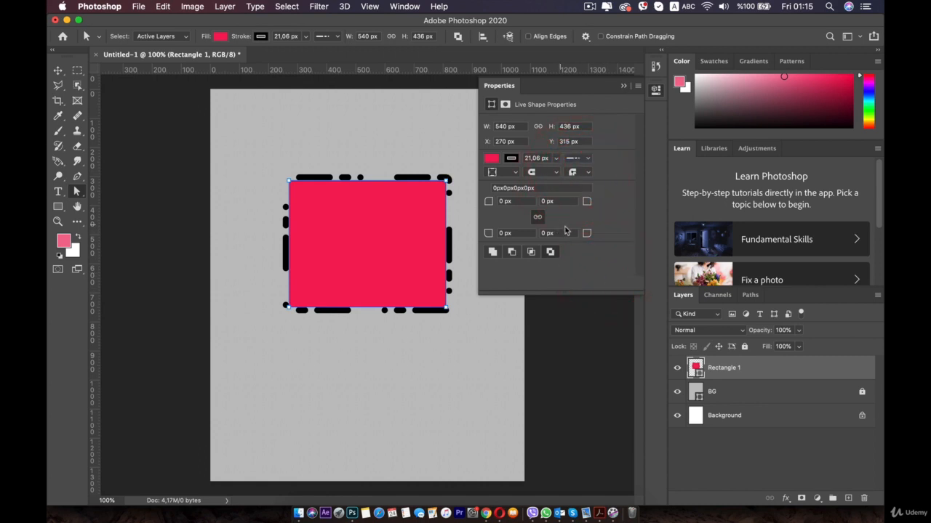
pyautogui.click(437, 193)
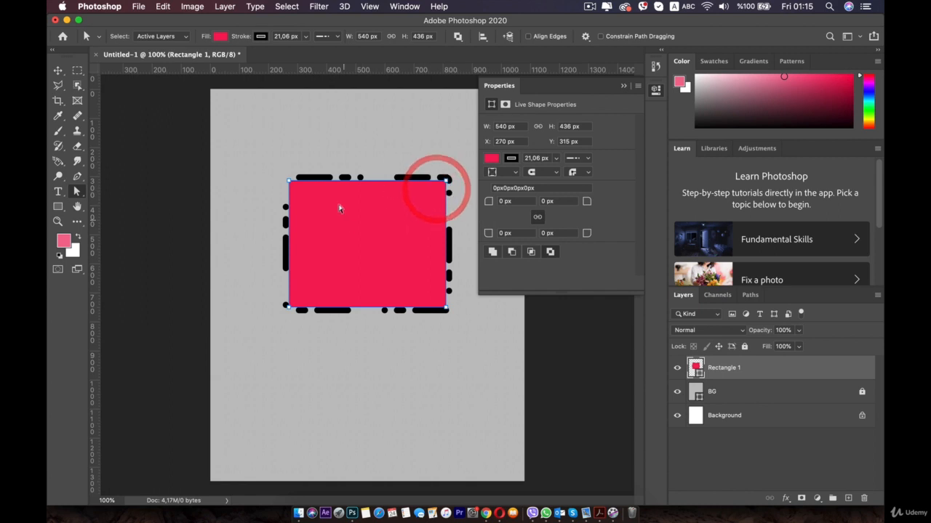
pyautogui.click(510, 203)
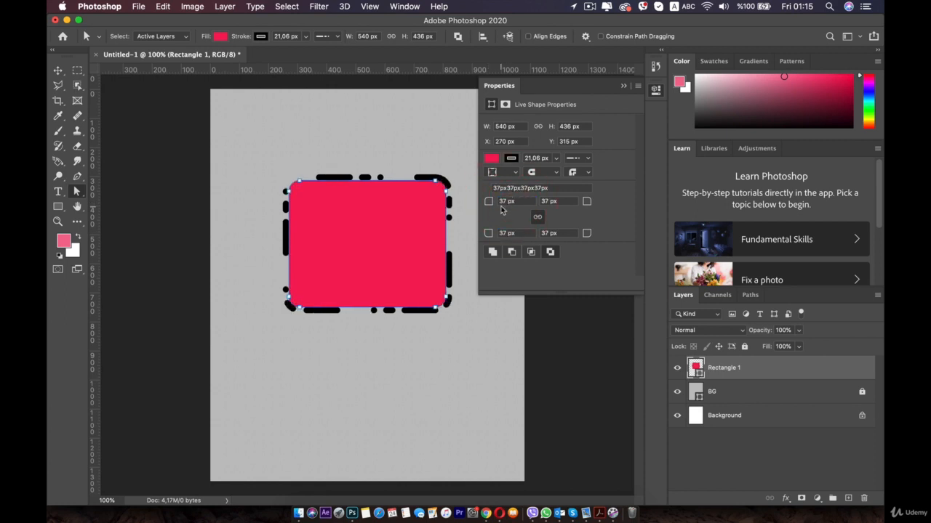
pyautogui.moveTo(491, 203)
pyautogui.mouseDown()
pyautogui.moveTo(478, 205)
pyautogui.moveTo(494, 207)
pyautogui.mouseUp()
pyautogui.click(575, 206)
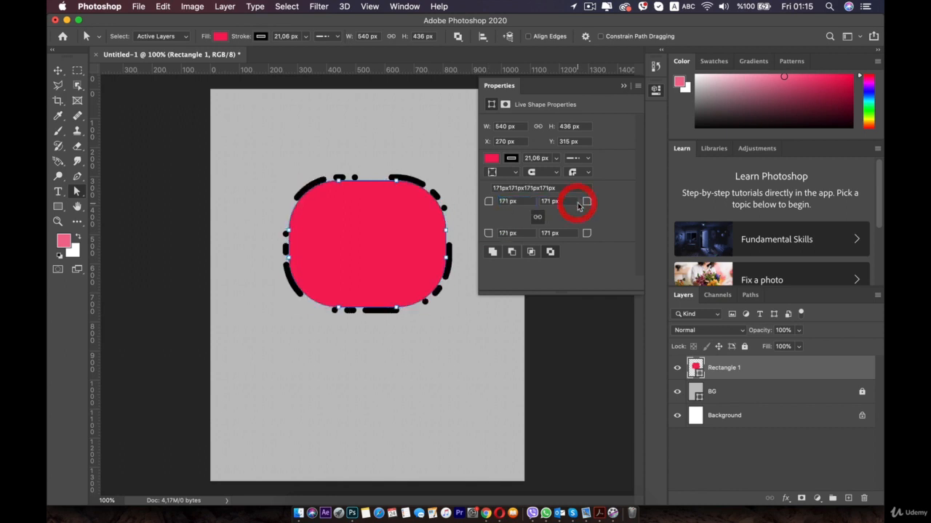
pyautogui.moveTo(491, 206); pyautogui.dragTo(412, 203)
pyautogui.click(652, 198)
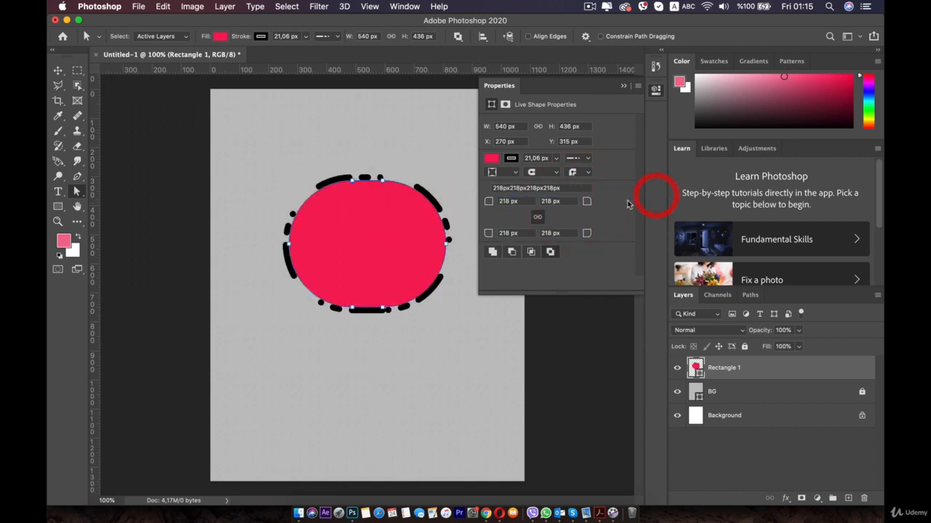
# Unlink the corner radii and set upper-left to about 66 px, upper-right 265 px, lower-right 52 px and lower-left 320 px.
pyautogui.moveTo(483, 206); pyautogui.dragTo(470, 190)
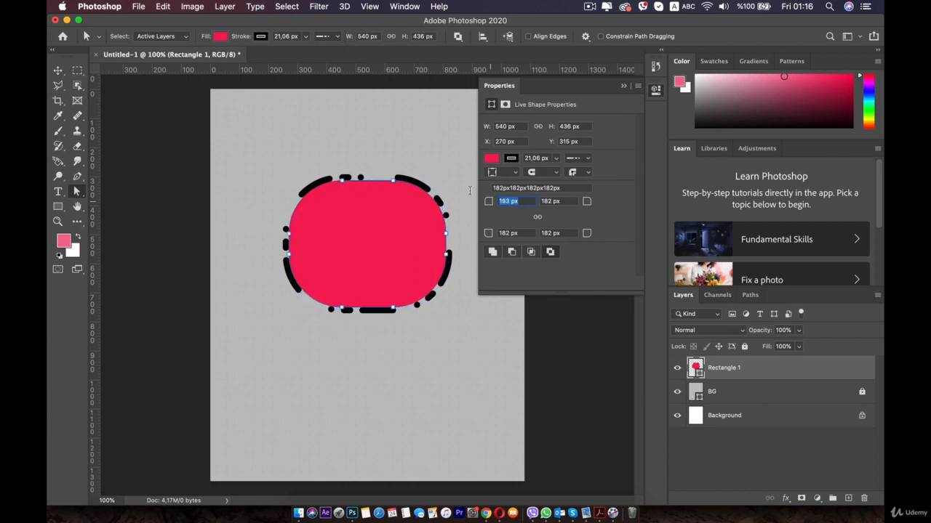
pyautogui.click(426, 187)
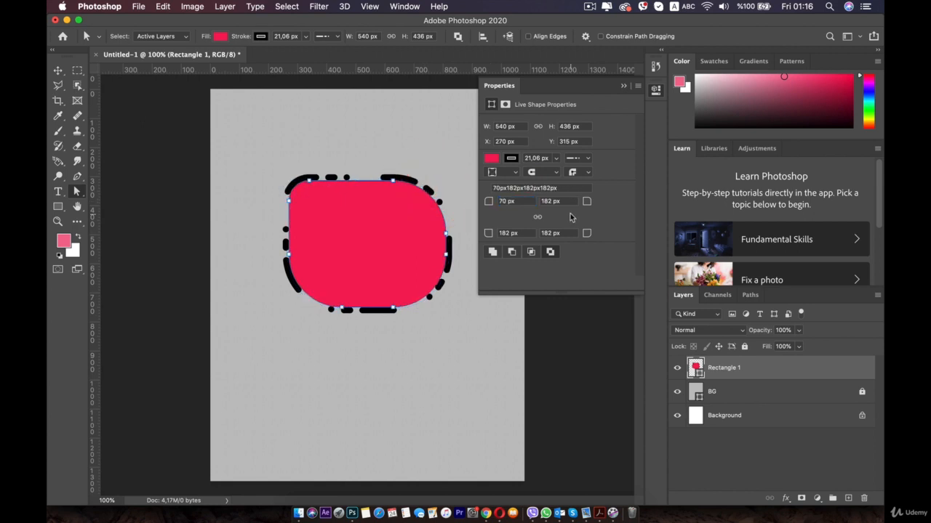
pyautogui.click(640, 204)
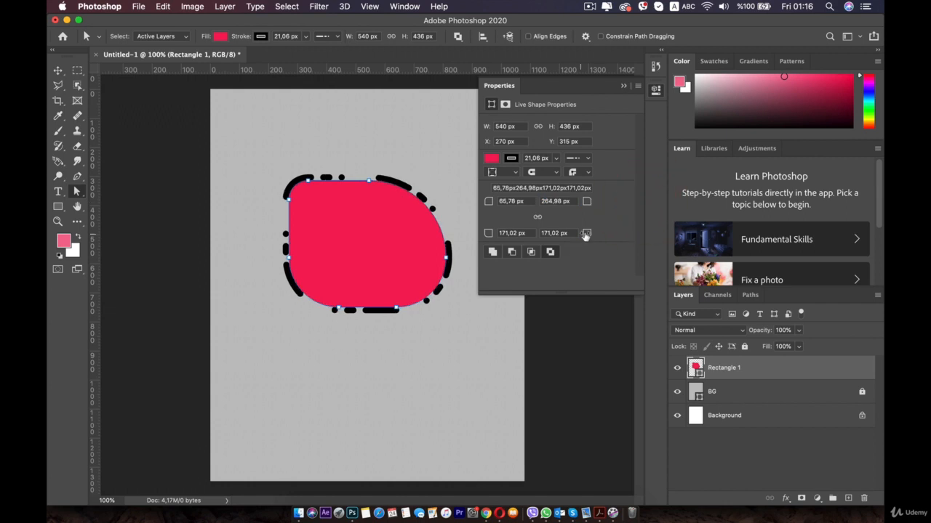
pyautogui.click(515, 230)
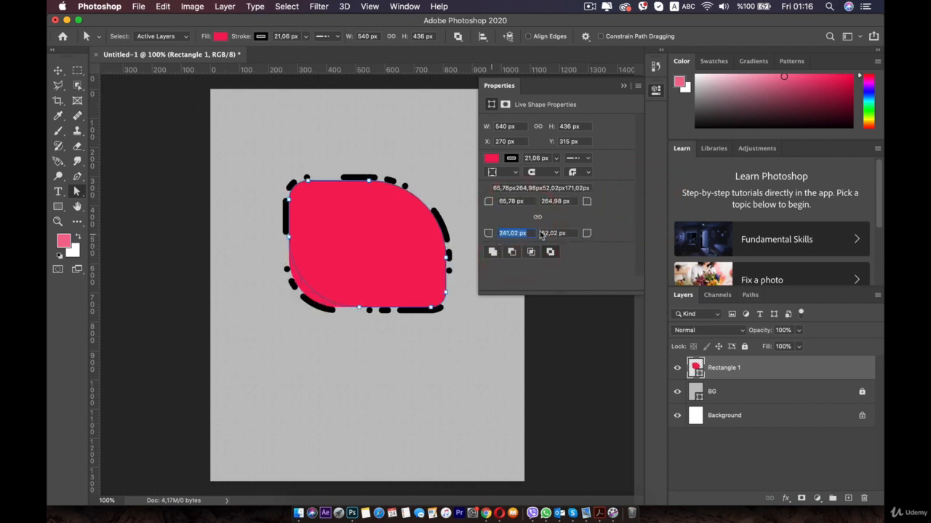
pyautogui.moveTo(577, 228); pyautogui.dragTo(580, 228)
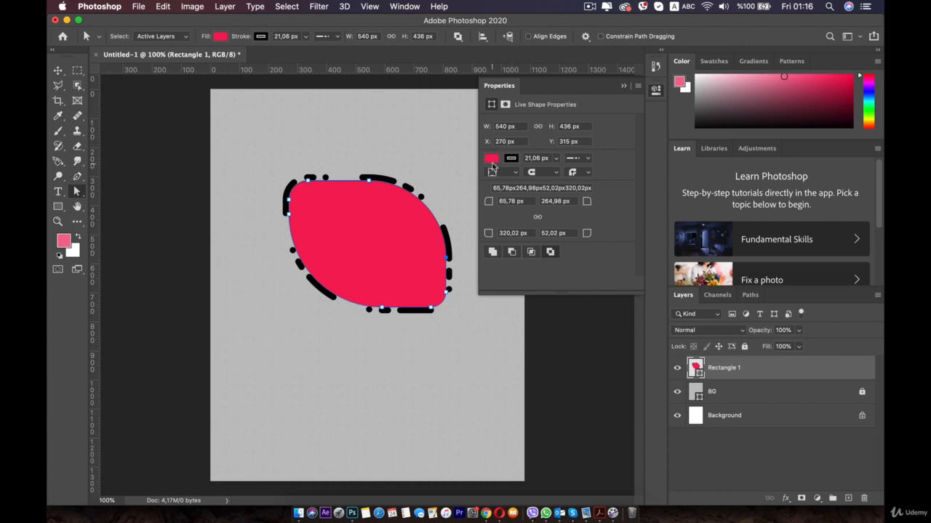
# Change the shape's fill from the recently used orange to the custom yellow-orange f5c228.
pyautogui.click(491, 159)
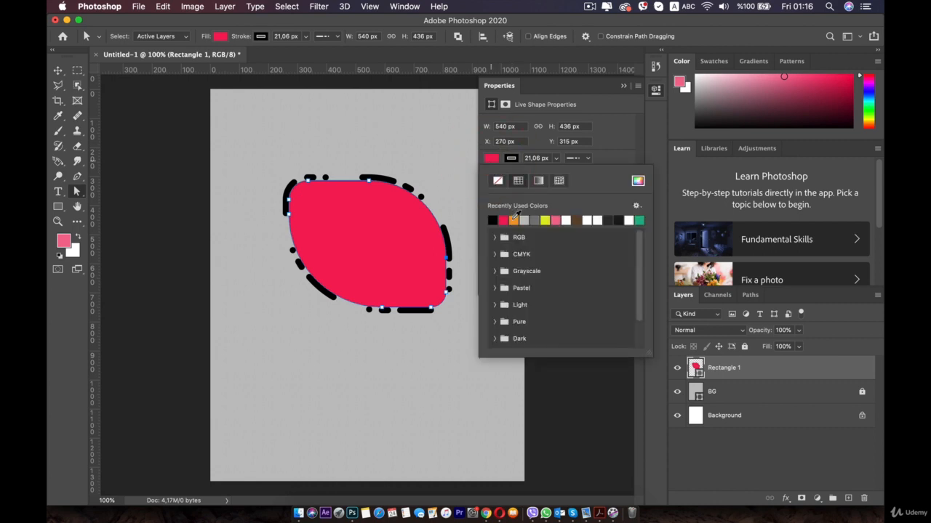
pyautogui.click(514, 220)
pyautogui.click(637, 181)
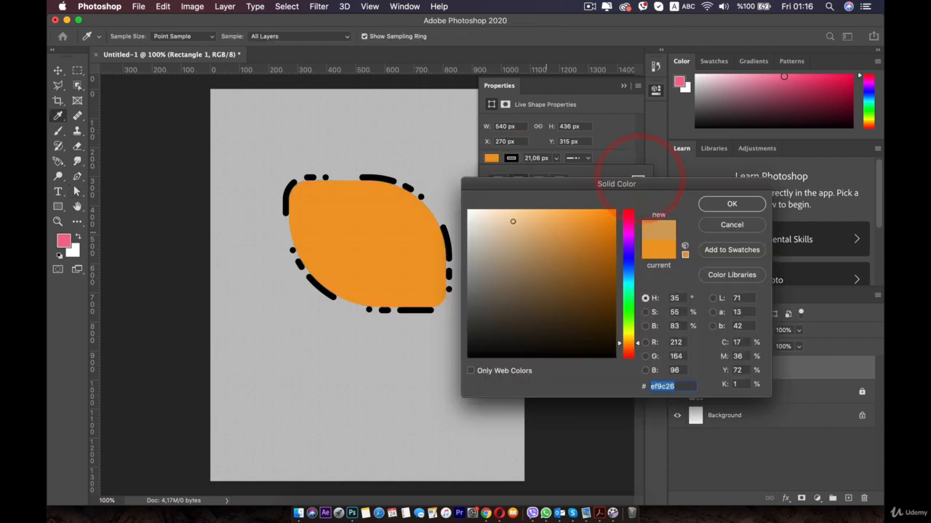
pyautogui.moveTo(513, 221); pyautogui.dragTo(591, 241)
pyautogui.click(629, 337)
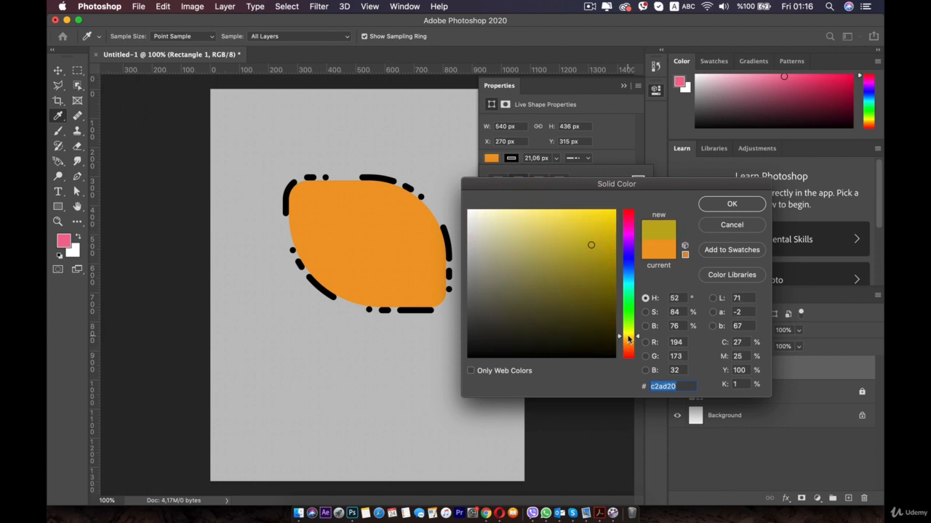
pyautogui.click(628, 339)
pyautogui.click(591, 216)
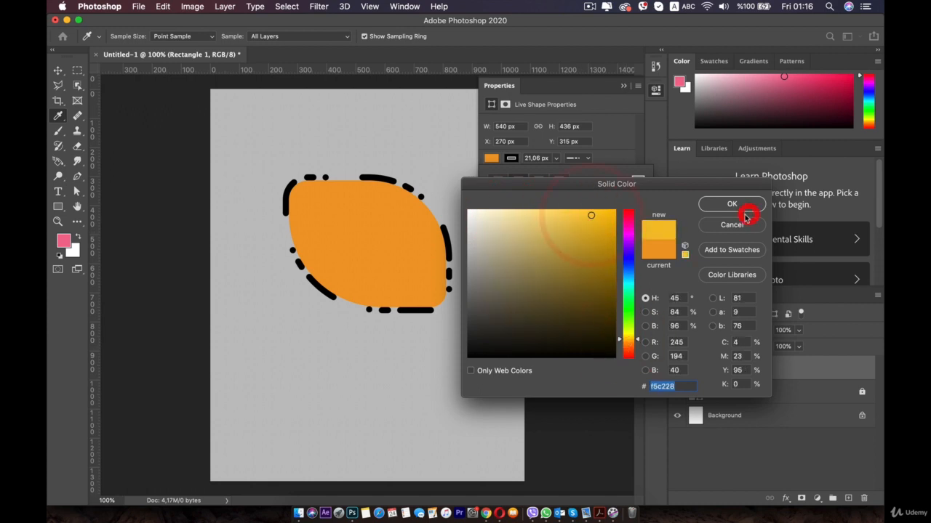
pyautogui.click(738, 205)
pyautogui.click(289, 140)
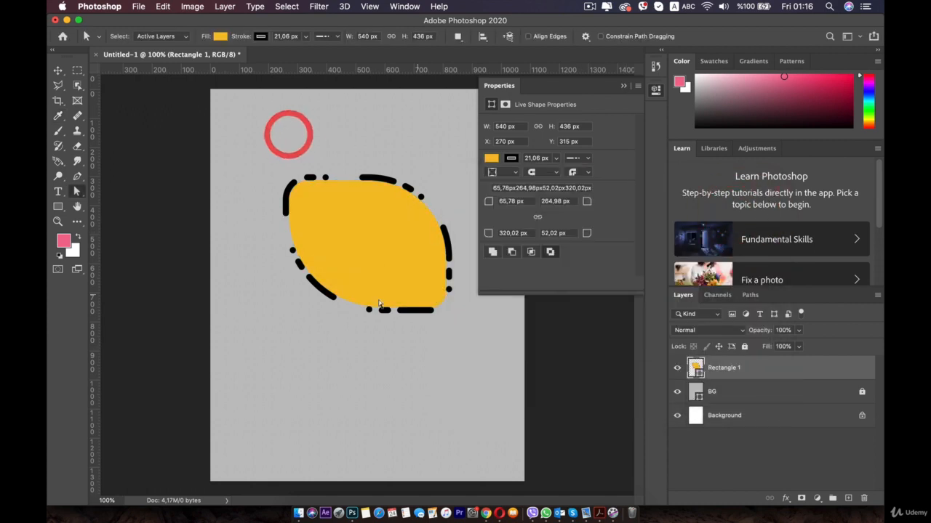
# Draw a rounded rectangle about 306 × 215 px with a 10 px radius and move it to the canvas's lower left.
pyautogui.click(660, 93)
pyautogui.click(397, 261)
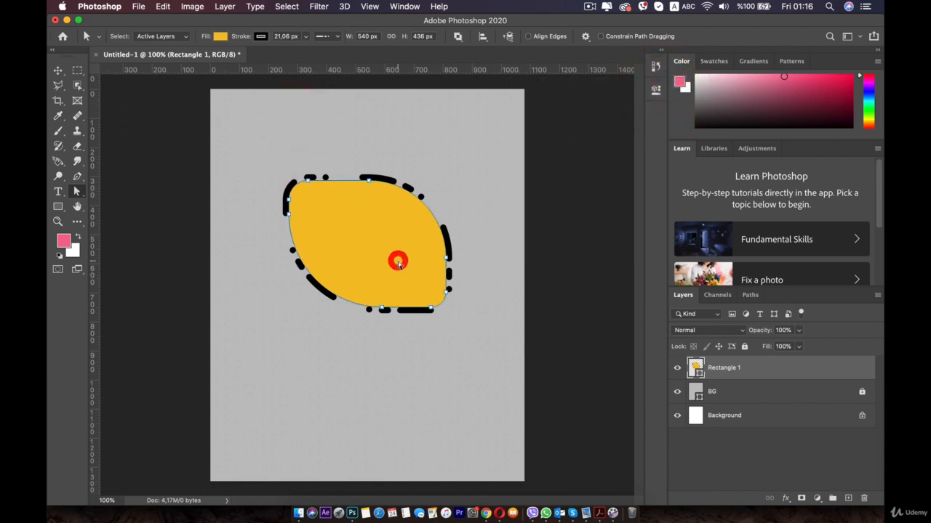
pyautogui.click(59, 208)
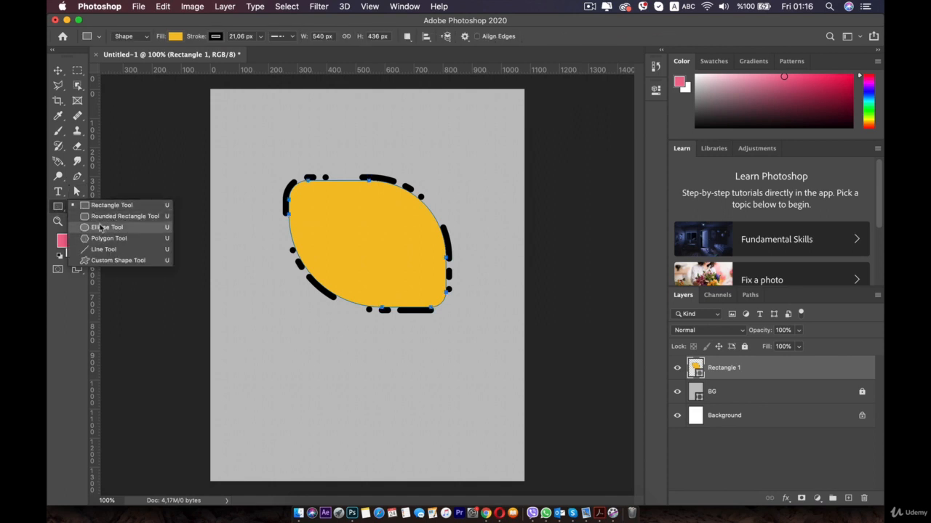
pyautogui.click(125, 217)
pyautogui.moveTo(261, 120); pyautogui.dragTo(350, 183)
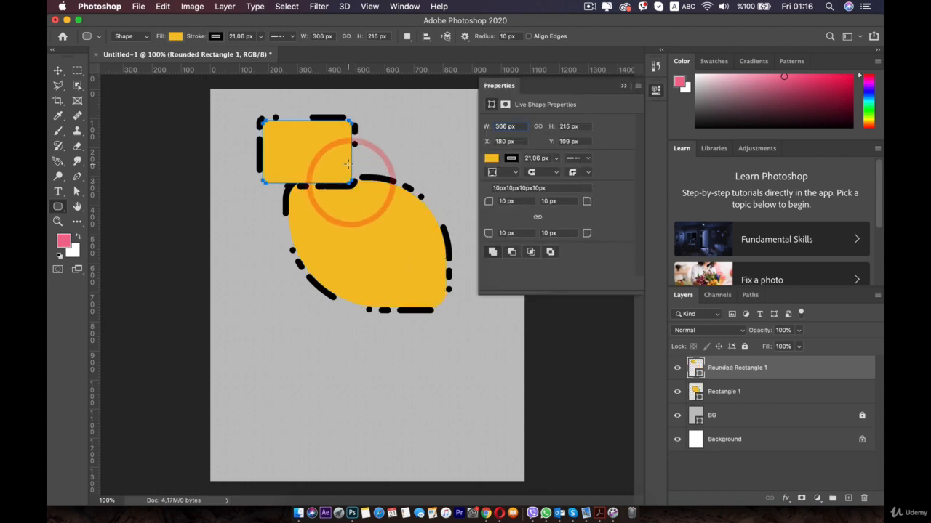
pyautogui.press('v')
pyautogui.moveTo(309, 151); pyautogui.dragTo(278, 360)
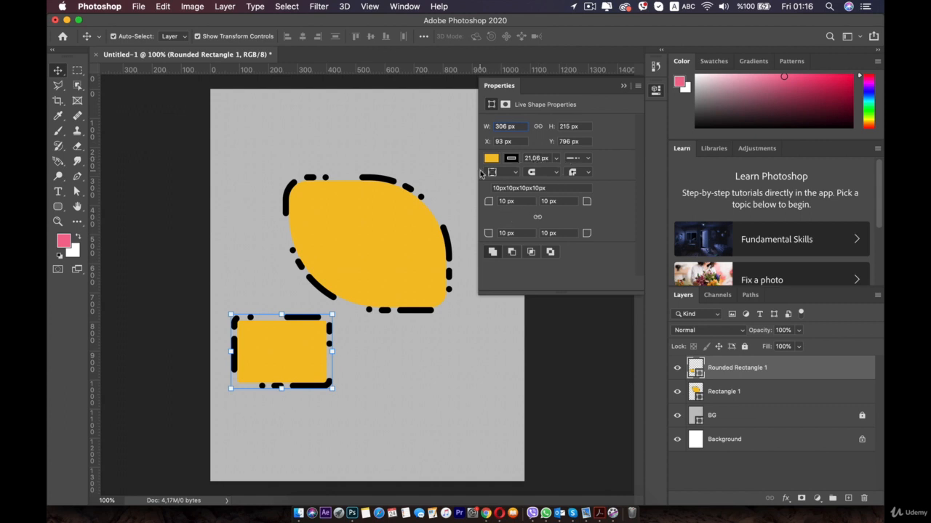
# Draw an ellipse about 341 × 327 px in the lower right of the canvas.
pyautogui.moveTo(58, 208); pyautogui.dragTo(98, 231)
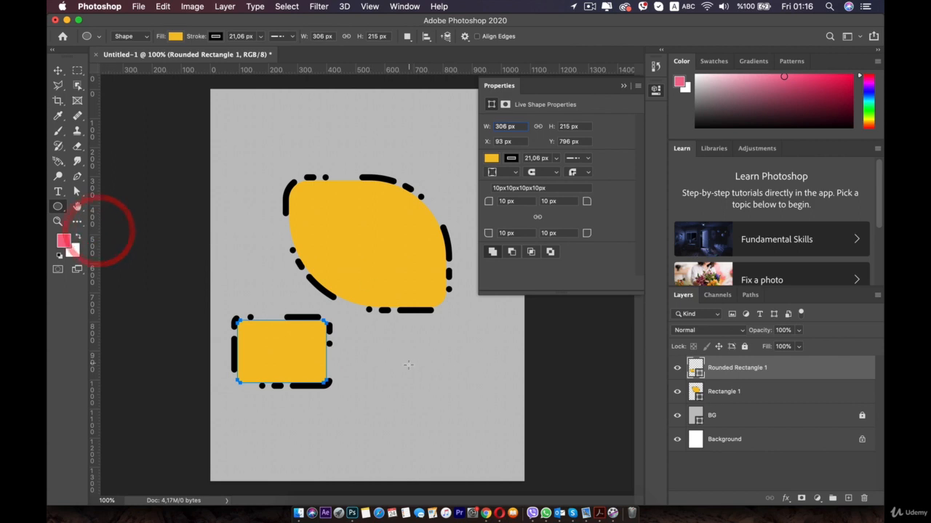
pyautogui.moveTo(397, 363); pyautogui.dragTo(496, 457)
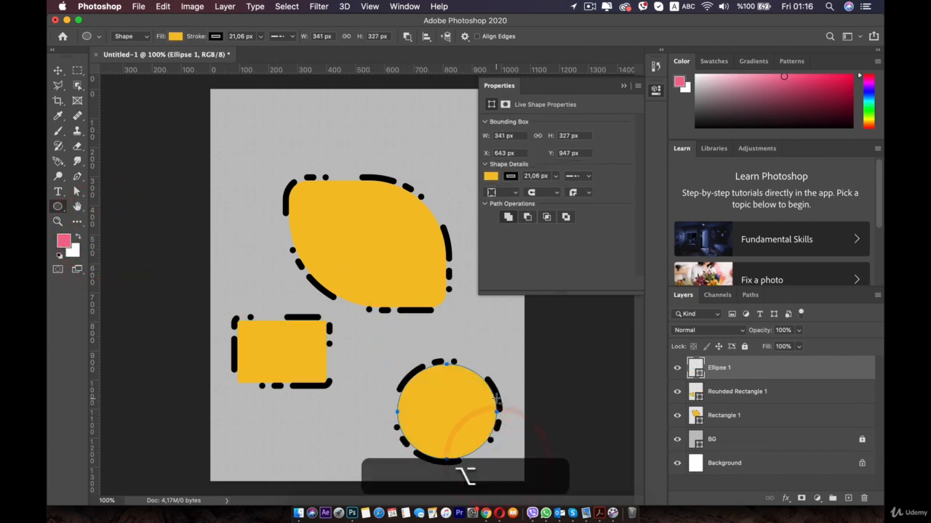
# Undo the last ellipse and draw a circle about 404 × 404 px outward from its center at the canvas's lower right.
pyautogui.press('super+z')
pyautogui.click(655, 89)
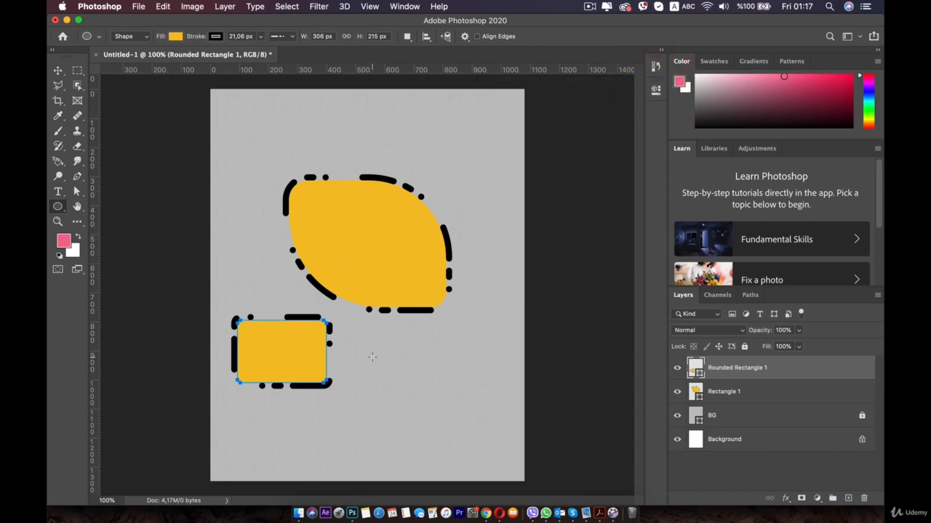
pyautogui.moveTo(372, 355); pyautogui.dragTo(507, 472)
pyautogui.press('super+z')
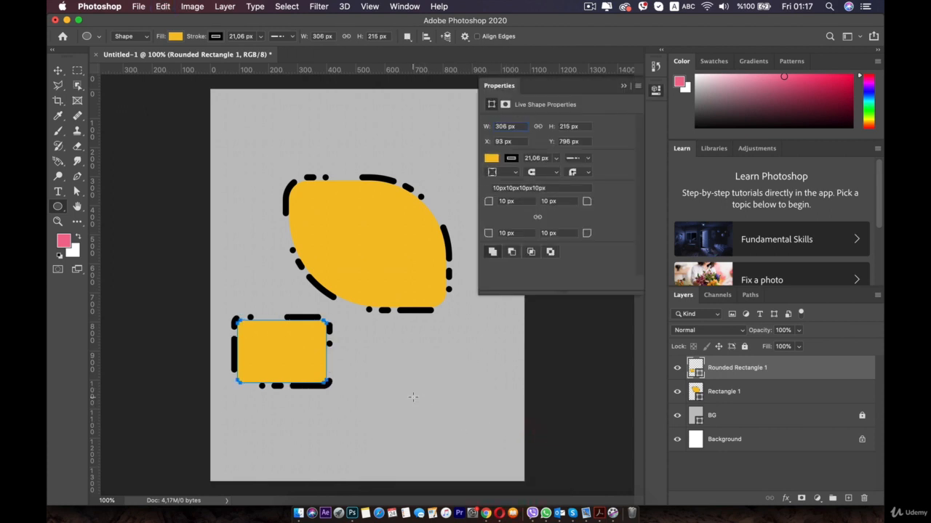
pyautogui.moveTo(412, 393); pyautogui.dragTo(480, 450)
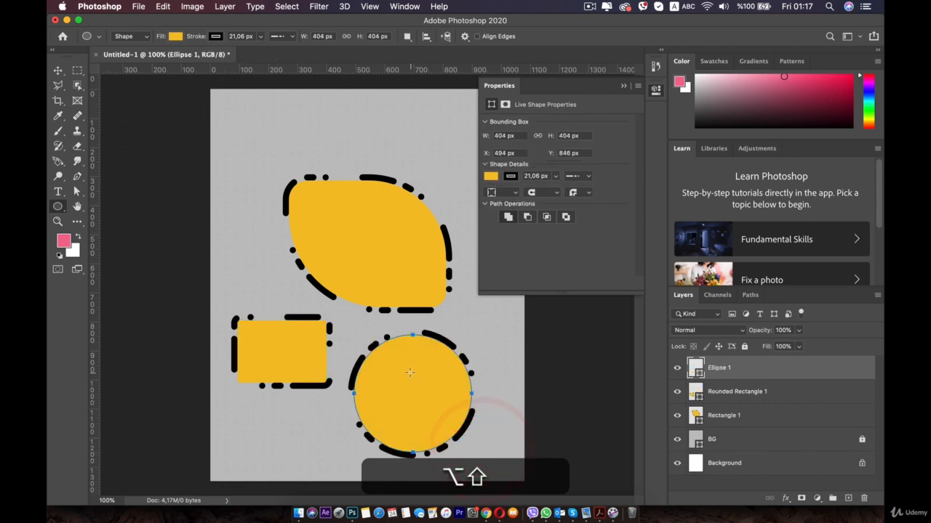
pyautogui.rightClick(58, 206)
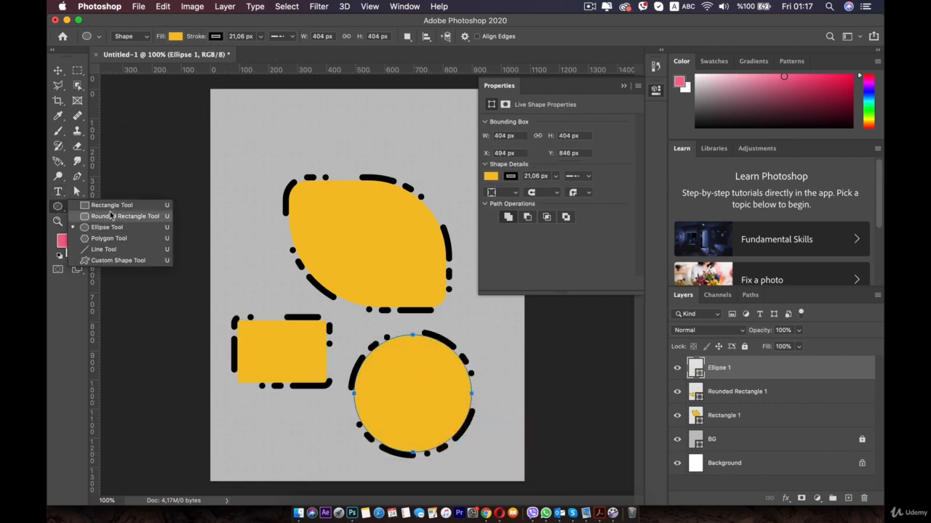
pyautogui.click(111, 216)
pyautogui.click(113, 209)
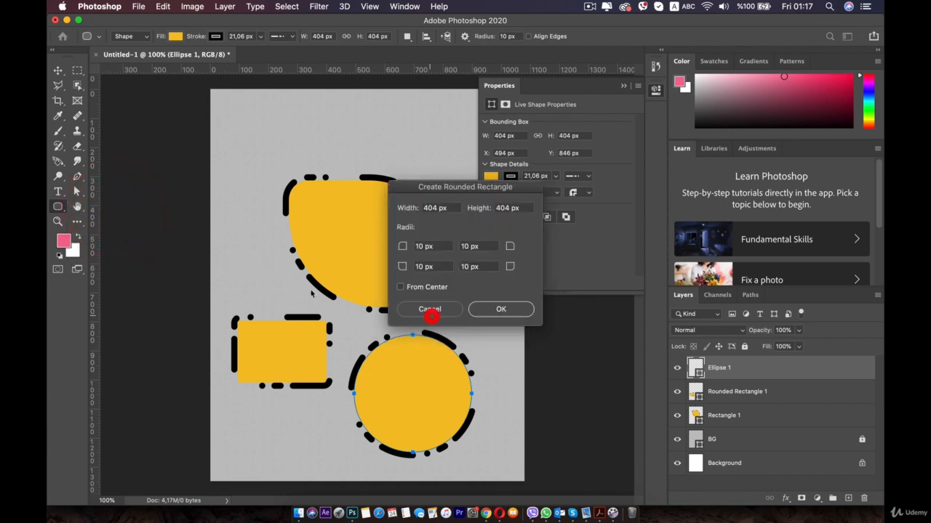
pyautogui.click(430, 309)
pyautogui.rightClick(59, 206)
pyautogui.click(124, 204)
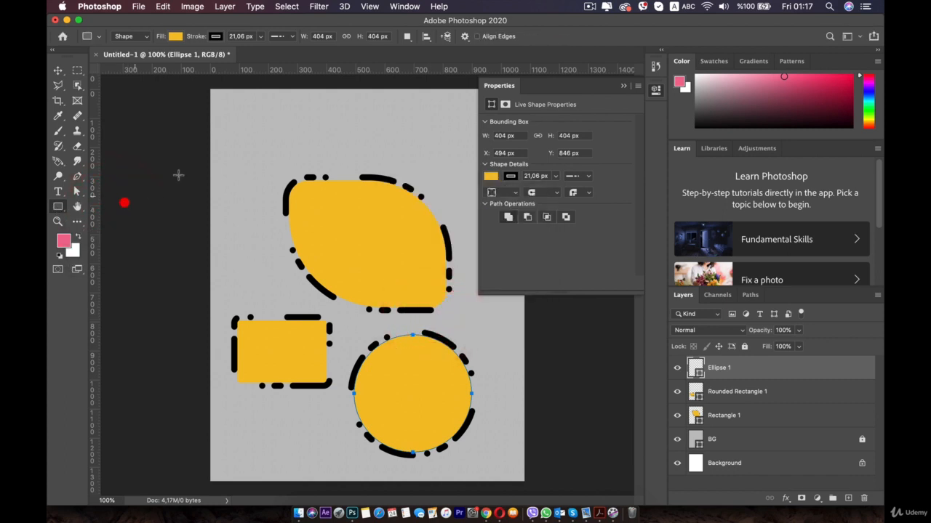
pyautogui.moveTo(257, 107); pyautogui.dragTo(342, 233)
pyautogui.press('super+z')
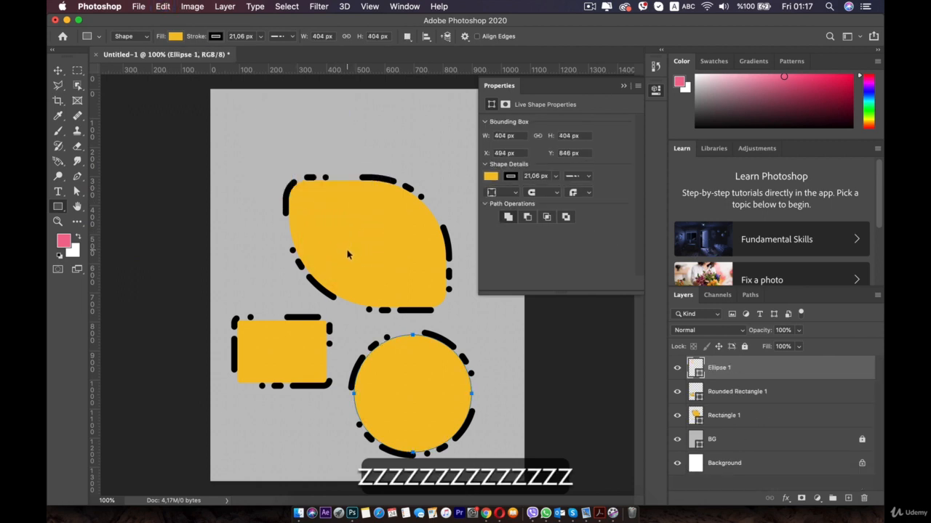
# Move the large leaf-like shape into the canvas's upper-left corner and the rounded rectangle up beneath it.
pyautogui.press('v')
pyautogui.moveTo(326, 235); pyautogui.dragTo(296, 175)
pyautogui.moveTo(275, 320); pyautogui.dragTo(266, 266)
# Give the circle the preset dashed stroke with dash 4 and gap 2, and move it below the rounded rectangle.
pyautogui.click(398, 366)
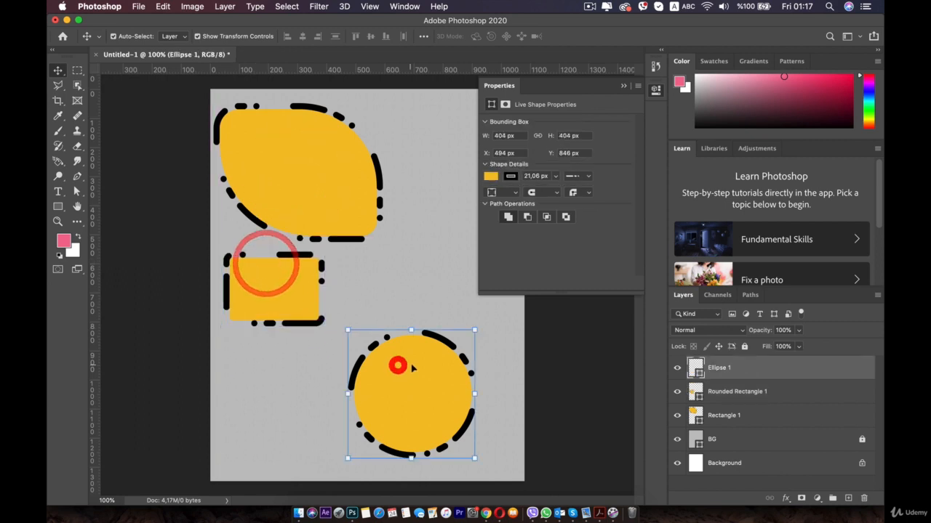
pyautogui.click(574, 181)
pyautogui.click(572, 213)
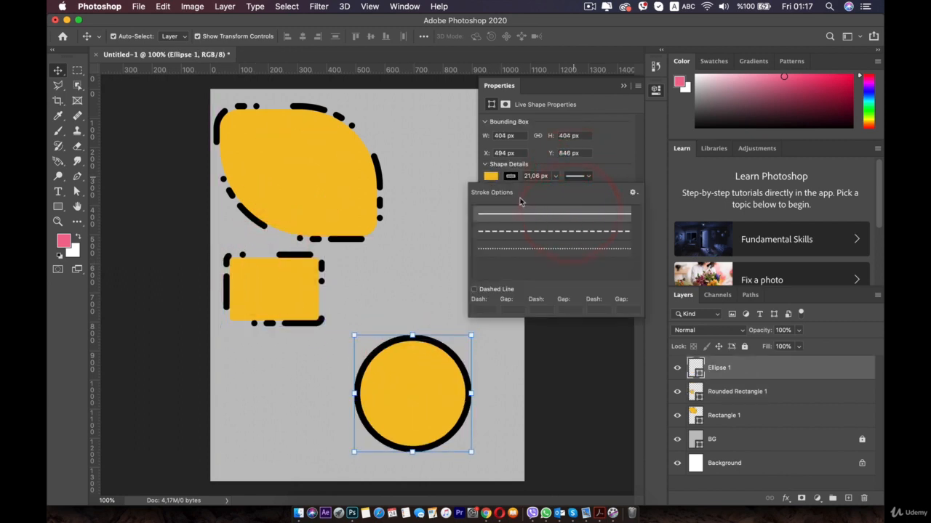
pyautogui.click(525, 246)
pyautogui.click(526, 233)
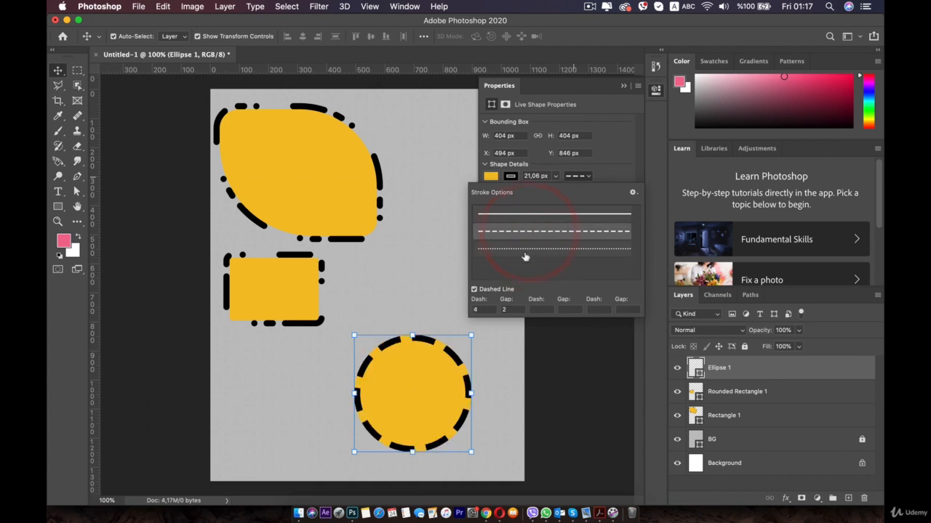
pyautogui.click(602, 176)
pyautogui.moveTo(400, 382)
pyautogui.mouseDown()
pyautogui.moveTo(346, 378)
pyautogui.moveTo(276, 391)
pyautogui.mouseUp()
pyautogui.click(400, 360)
# Draw a white three-sided polygon about 367 × 421 px to the right of the rounded rectangle with the Polygon tool.
pyautogui.click(58, 206)
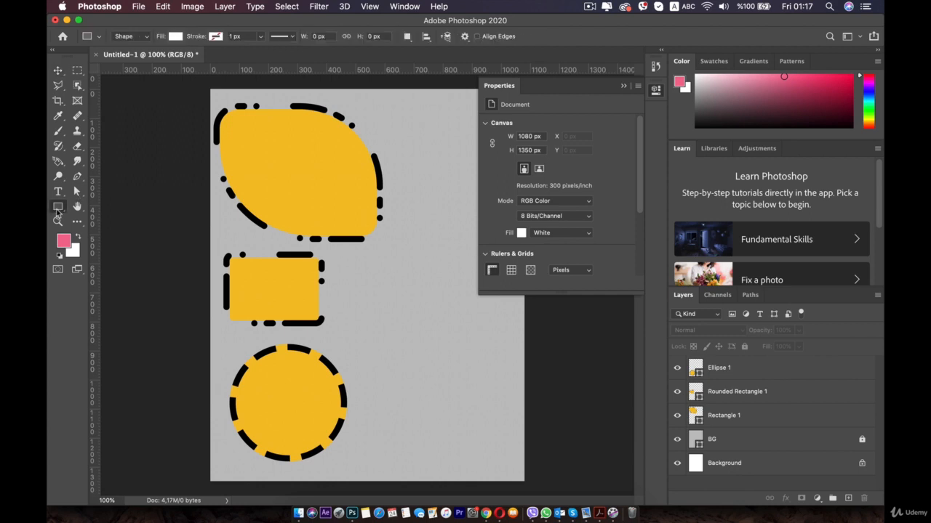
pyautogui.click(101, 238)
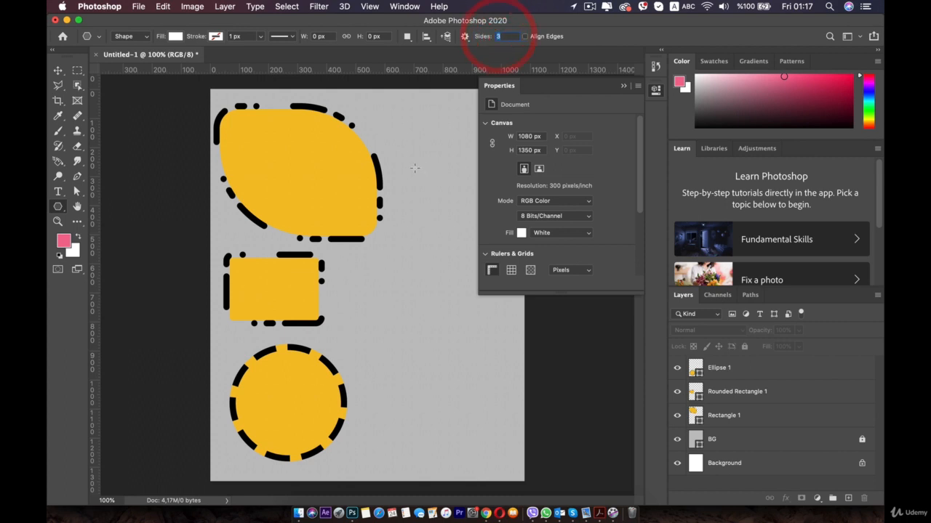
pyautogui.moveTo(415, 168); pyautogui.dragTo(399, 315)
pyautogui.press('v')
pyautogui.click(656, 88)
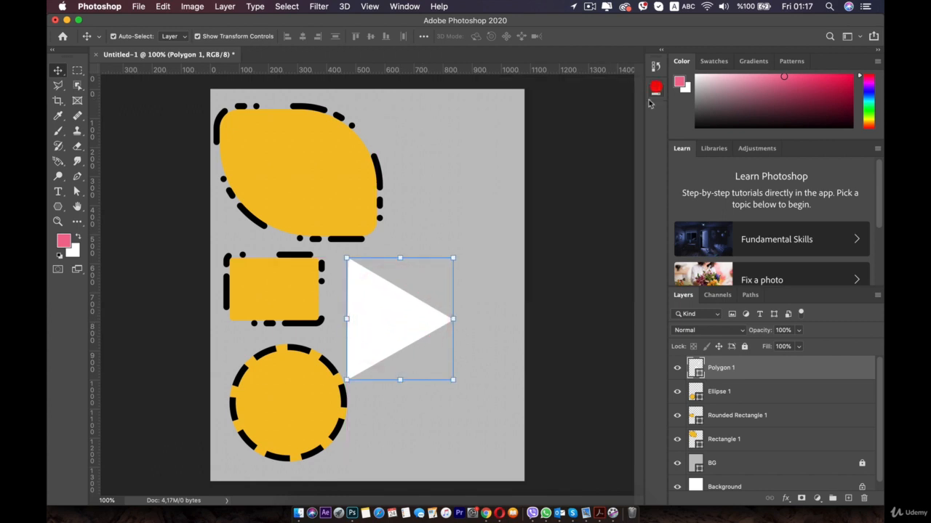
# Set the polygon sides to 4 and draw a slightly tilted square about 294 × 294 px in the canvas's upper right.
pyautogui.moveTo(58, 207); pyautogui.dragTo(60, 207)
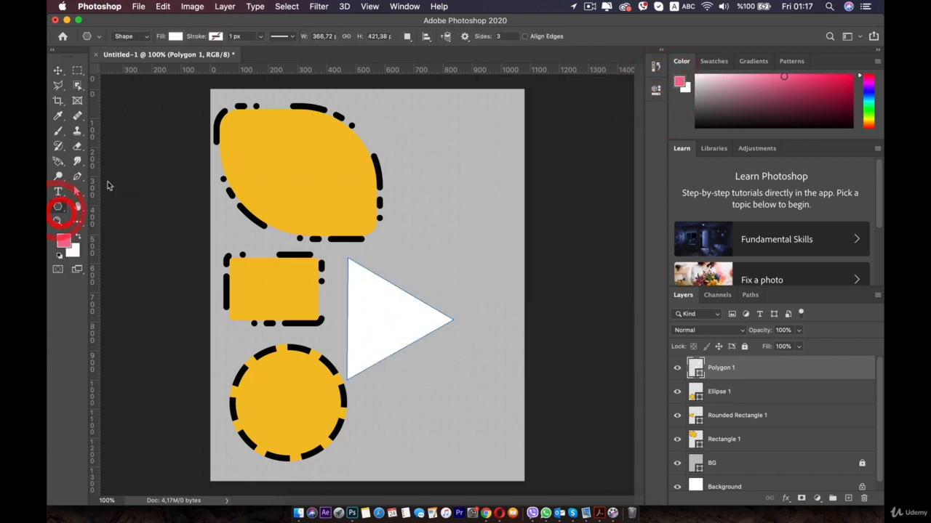
pyautogui.write('4')
pyautogui.moveTo(459, 153); pyautogui.dragTo(501, 185)
# Draw a 5-sided polygon about 351 × 347 px below the square and a 10-sided one about 231 × 241 px below the triangle.
pyautogui.click(477, 36)
pyautogui.write('5')
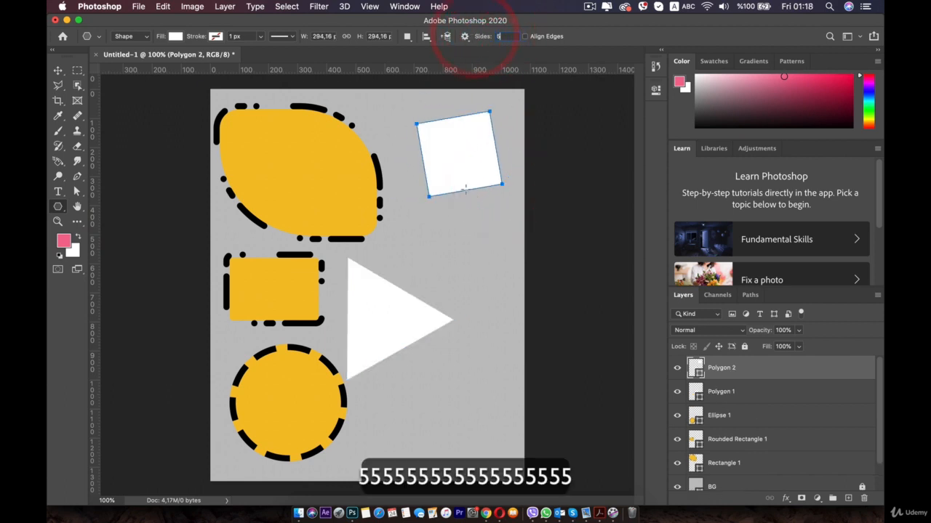
pyautogui.moveTo(438, 238); pyautogui.dragTo(476, 275)
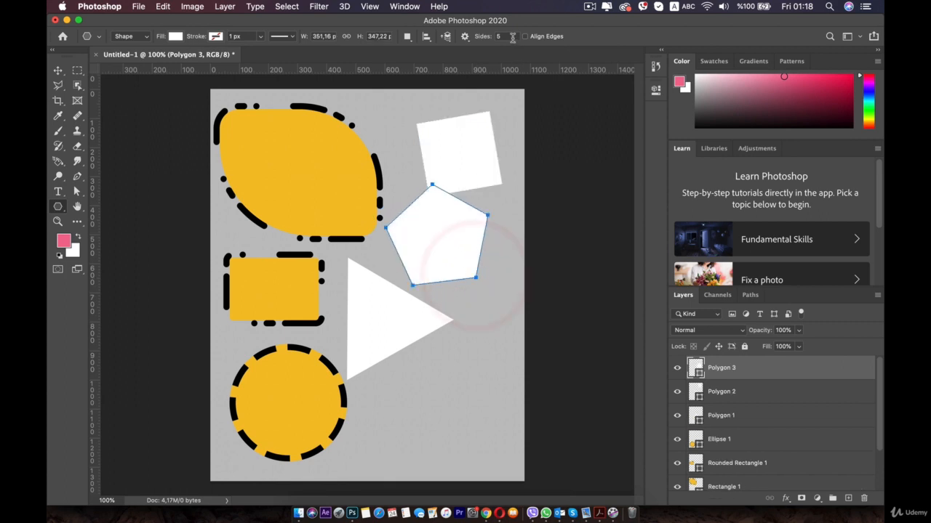
pyautogui.write('10')
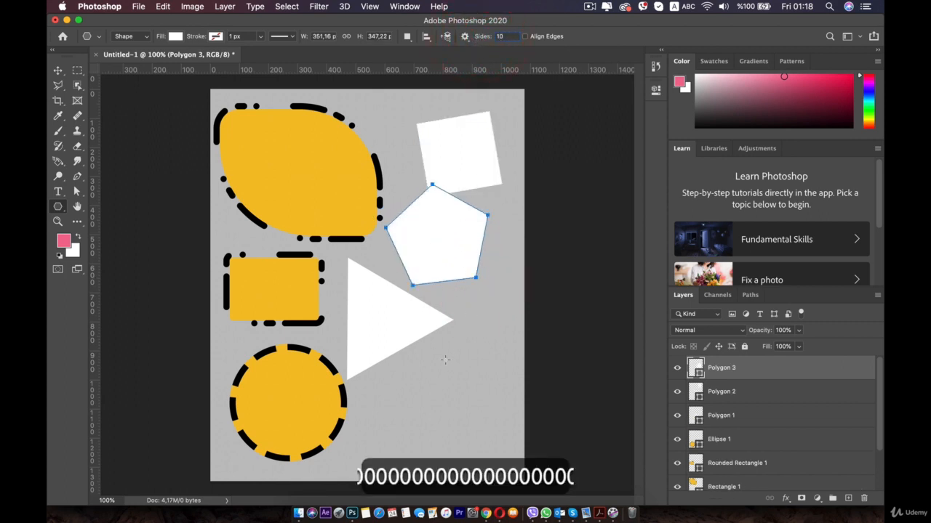
pyautogui.moveTo(438, 374); pyautogui.dragTo(440, 339)
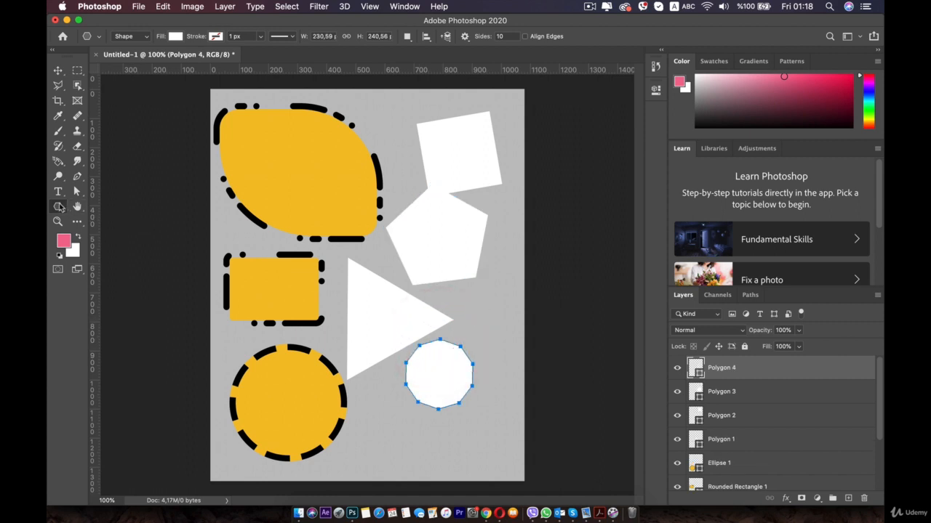
# Draw two 1 px lines at the canvas's lower right, a steep one about 94 × 616 px and a diagonal about 277 × 191 px.
pyautogui.click(58, 207)
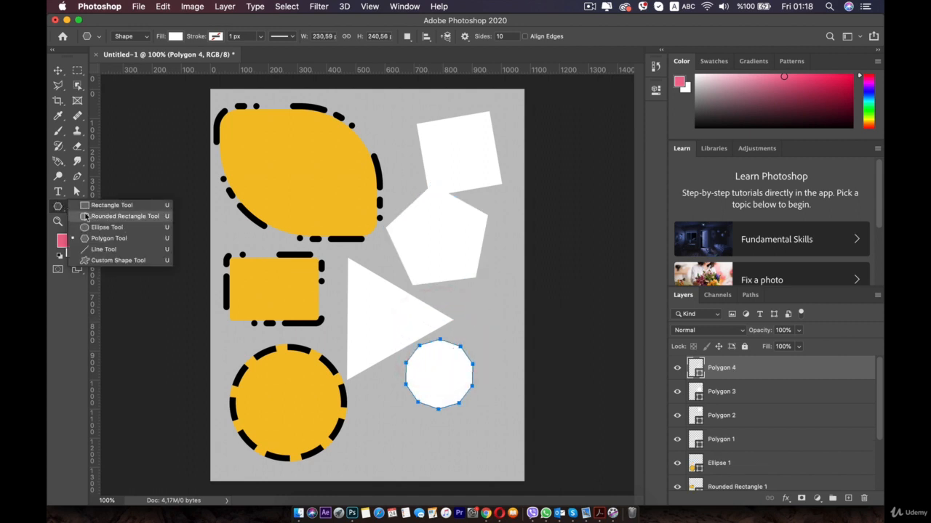
pyautogui.click(113, 252)
pyautogui.moveTo(385, 127); pyautogui.dragTo(279, 263)
pyautogui.press('super+space')
pyautogui.press('super+z')
pyautogui.click(449, 228)
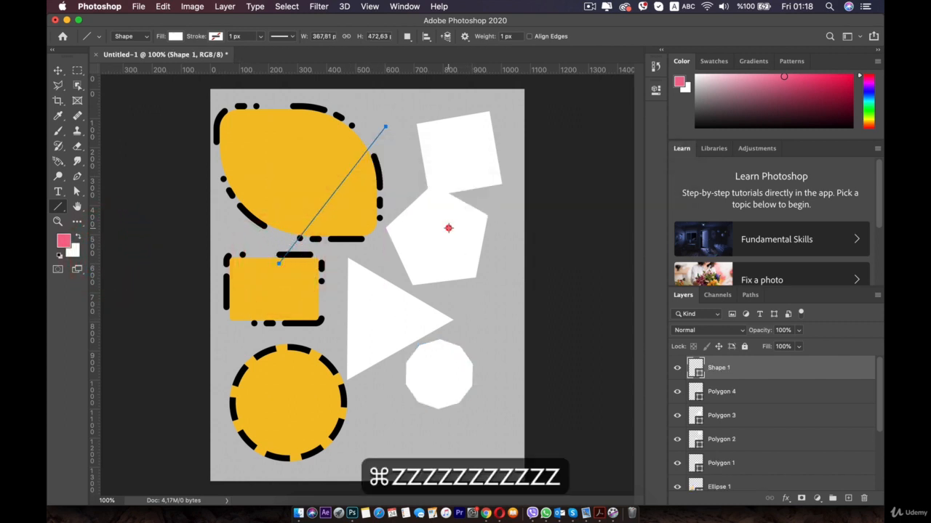
pyautogui.press('super+z')
pyautogui.moveTo(498, 279); pyautogui.dragTo(471, 460)
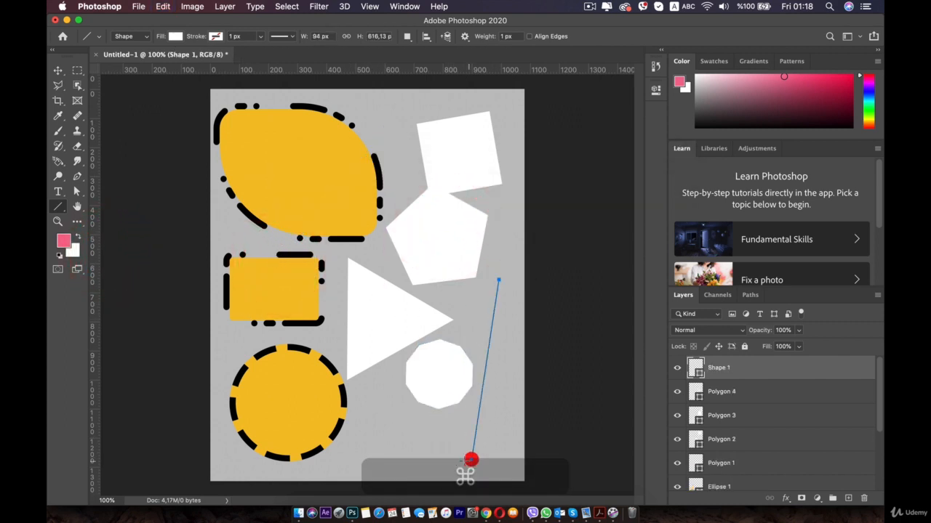
pyautogui.moveTo(387, 446); pyautogui.dragTo(467, 391)
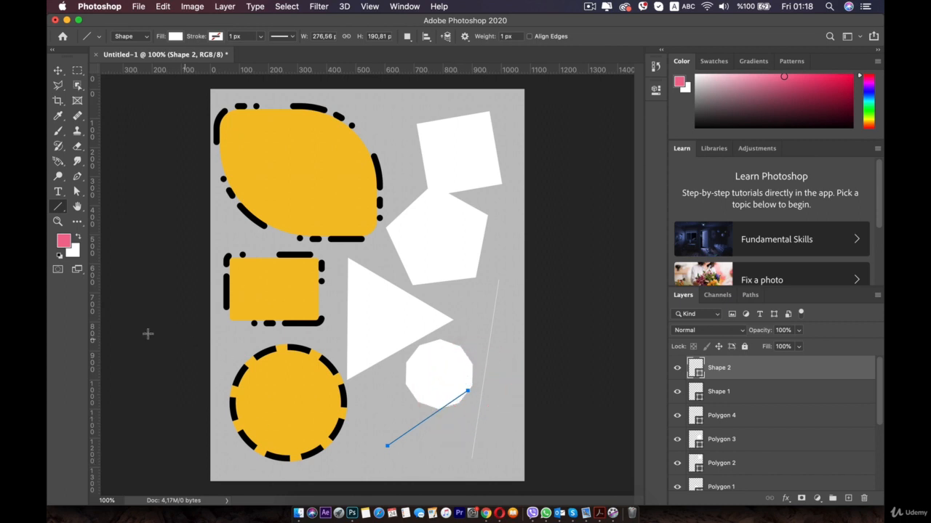
# Switch to the Custom Shape tool, browse the Leaf Trees and Wild Animals groups, and choose the single sailboat from Boats.
pyautogui.rightClick(58, 194)
pyautogui.rightClick(59, 208)
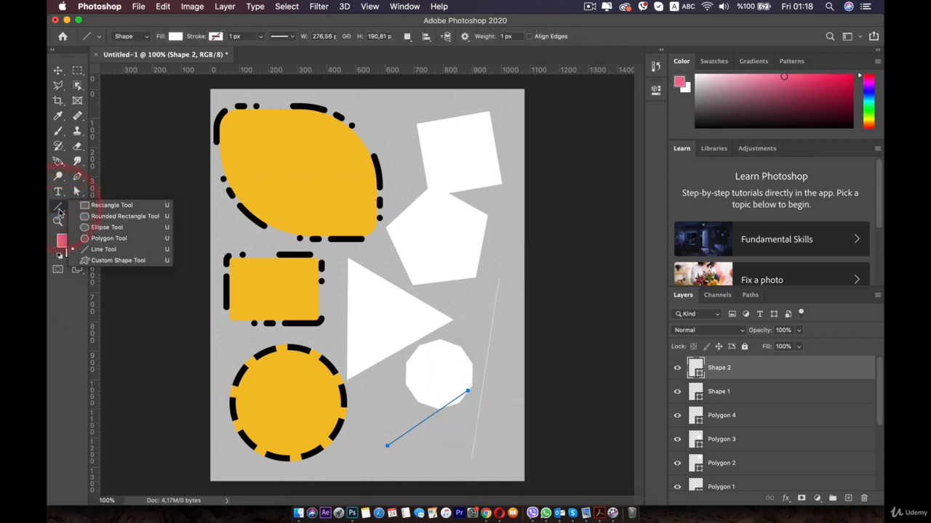
pyautogui.click(123, 259)
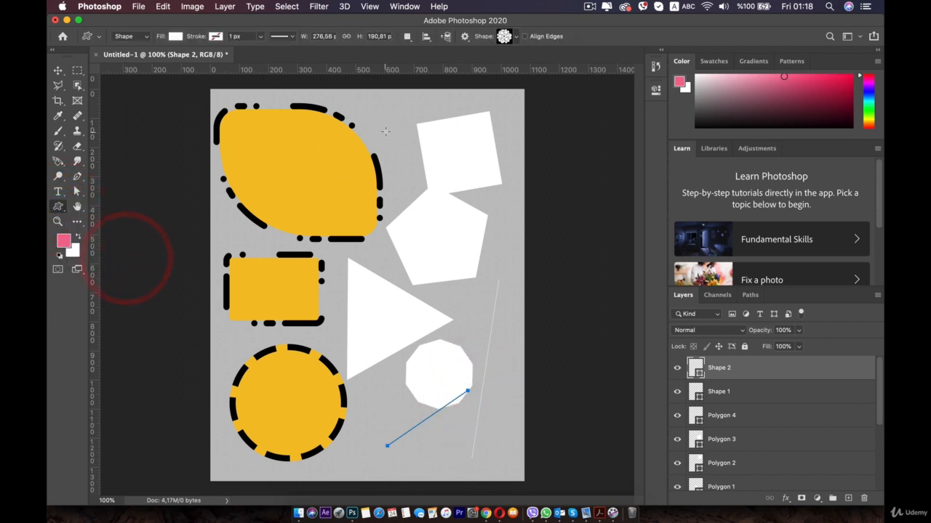
pyautogui.click(515, 38)
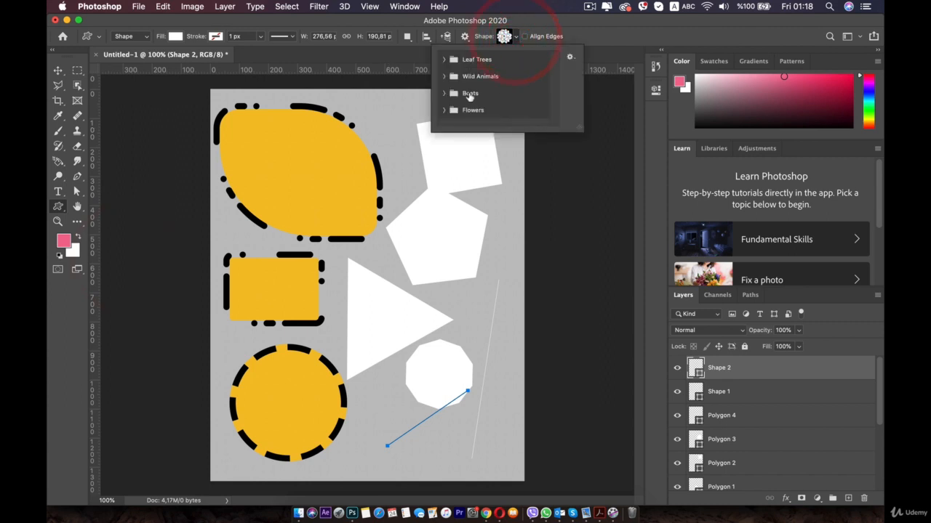
pyautogui.click(443, 60)
pyautogui.scroll(-3, 458, 80)
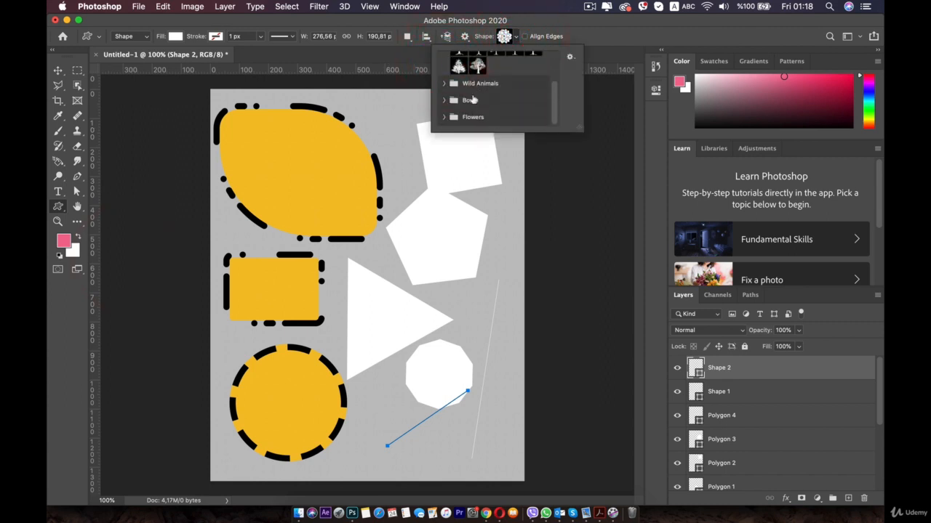
pyautogui.click(444, 83)
pyautogui.scroll(-2, 442, 91)
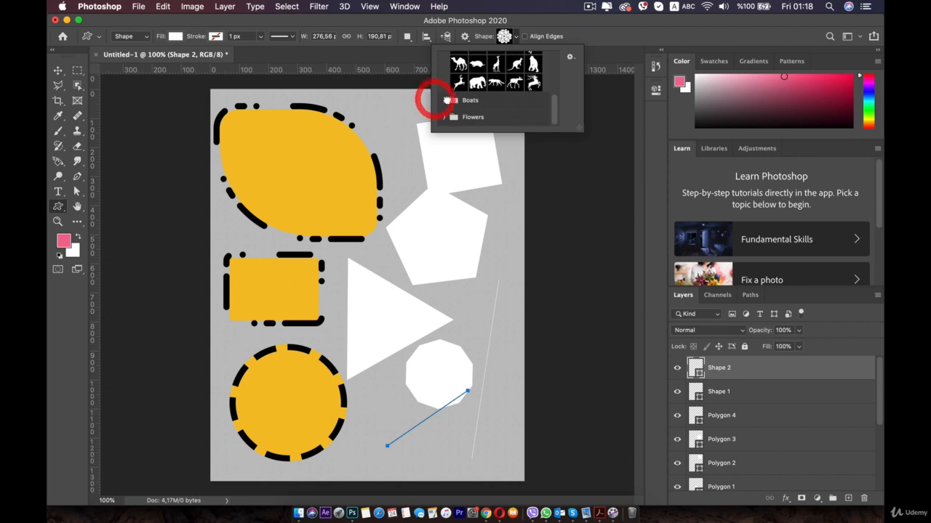
pyautogui.click(446, 100)
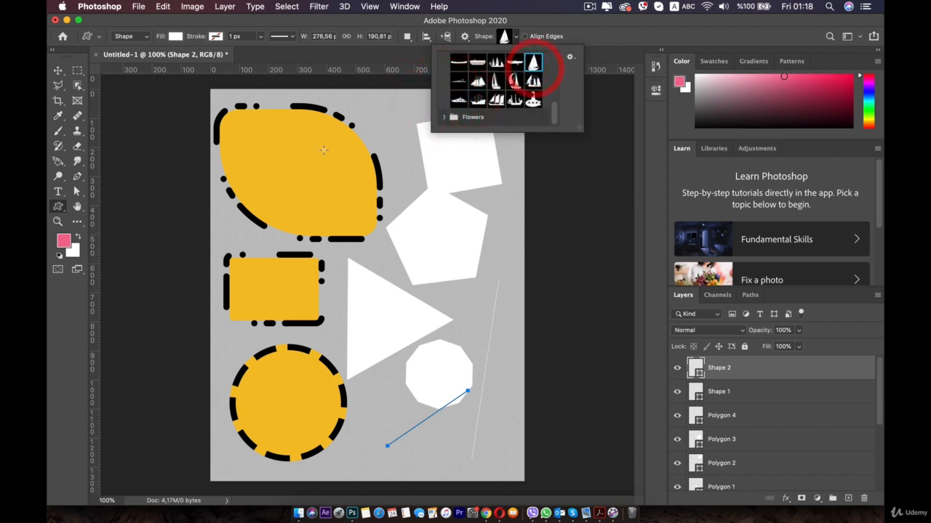
# Draw the white sailboat on the large yellow shape and move it slightly up toward the shape's center.
pyautogui.moveTo(274, 154); pyautogui.dragTo(356, 214)
pyautogui.press('v')
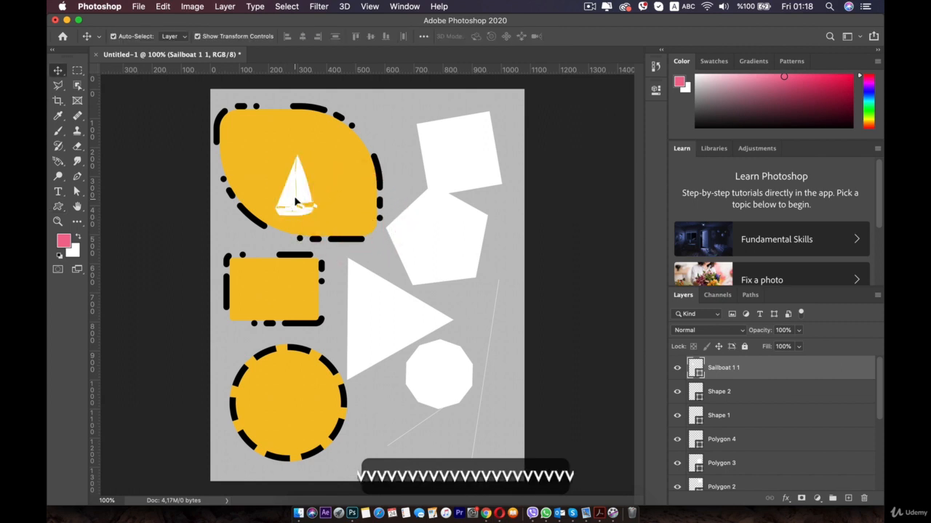
pyautogui.moveTo(295, 201); pyautogui.dragTo(302, 183)
pyautogui.click(362, 193)
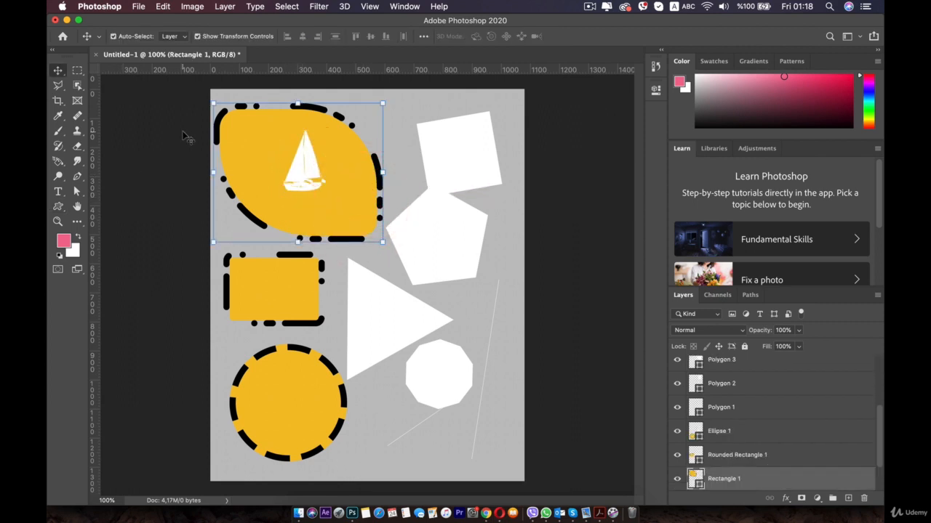
# Delete the pentagon, the tilted square, the triangle, the ten-sided polygon and the dashed circle.
pyautogui.click(420, 241)
pyautogui.press('BackSpace')
pyautogui.click(446, 162)
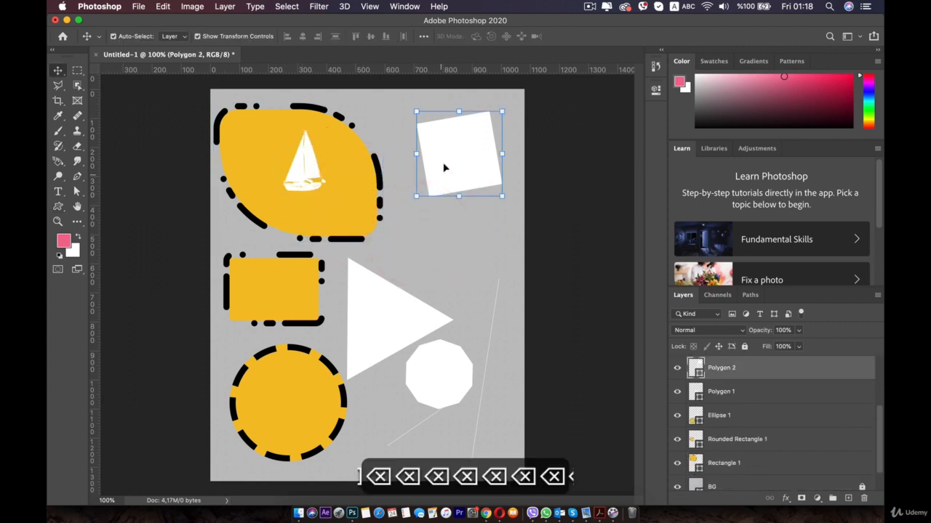
pyautogui.press('BackSpace')
pyautogui.click(388, 303)
pyautogui.press('BackSpace')
pyautogui.click(443, 380)
pyautogui.press('BackSpace')
pyautogui.click(318, 401)
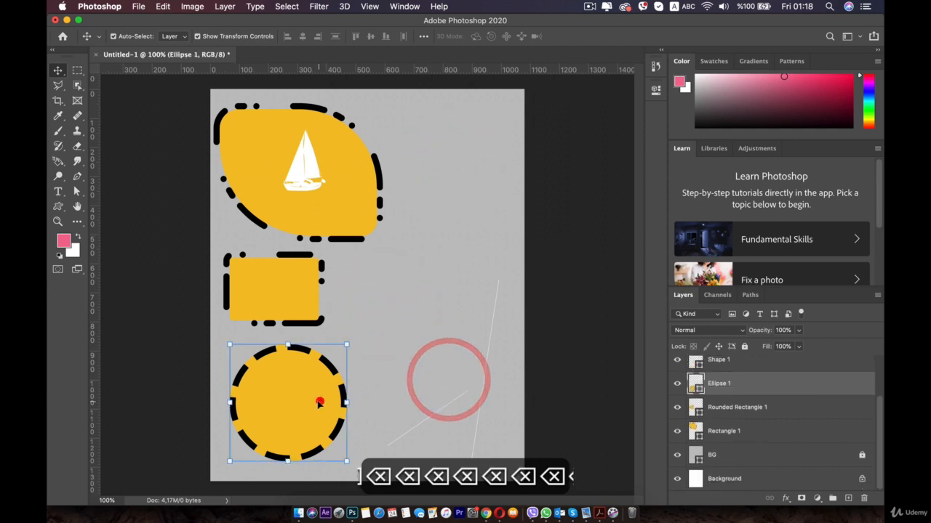
pyautogui.press('BackSpace')
# Select the layer of the steep thin line, Shape 1.
pyautogui.click(420, 425)
pyautogui.click(419, 424)
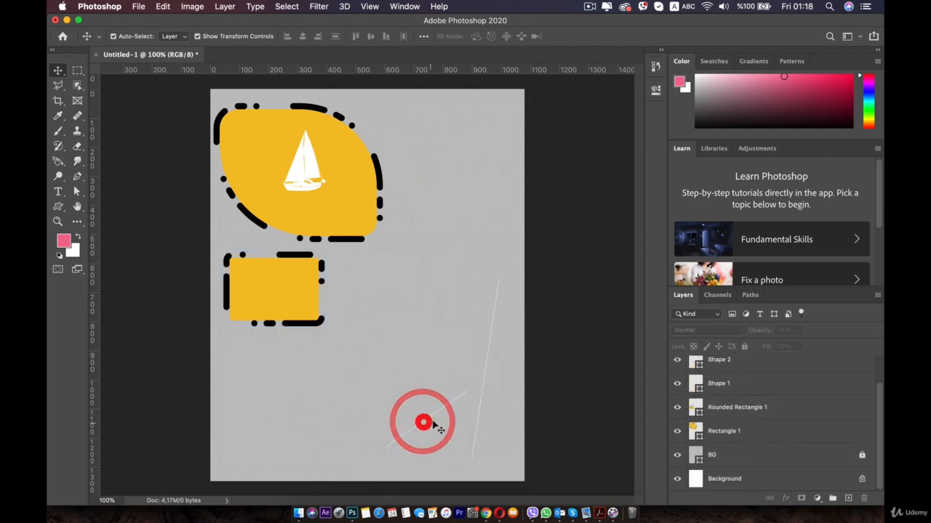
pyautogui.click(478, 405)
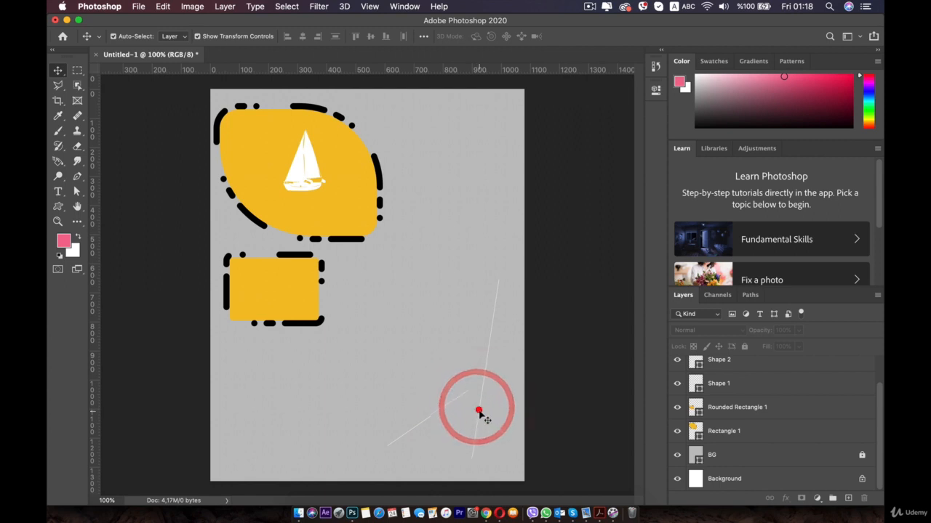
pyautogui.click(737, 384)
pyautogui.scroll(1, 743, 395)
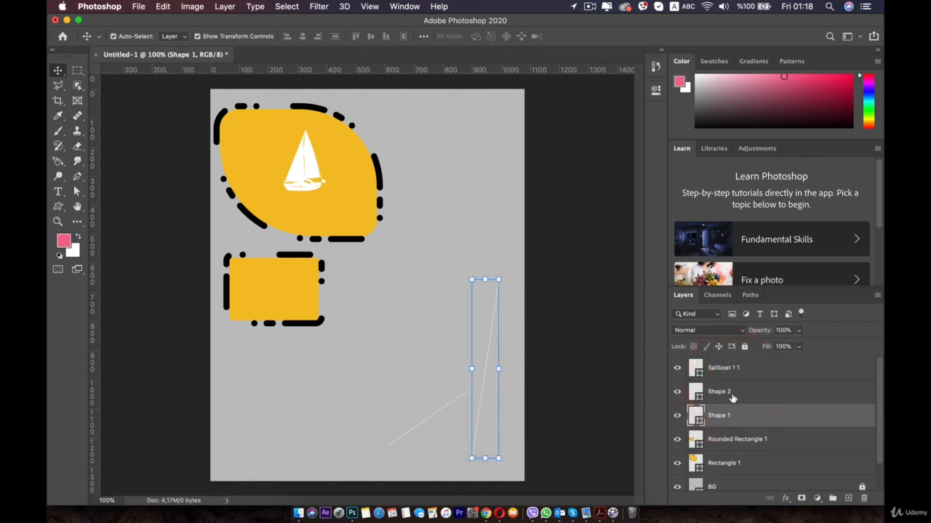